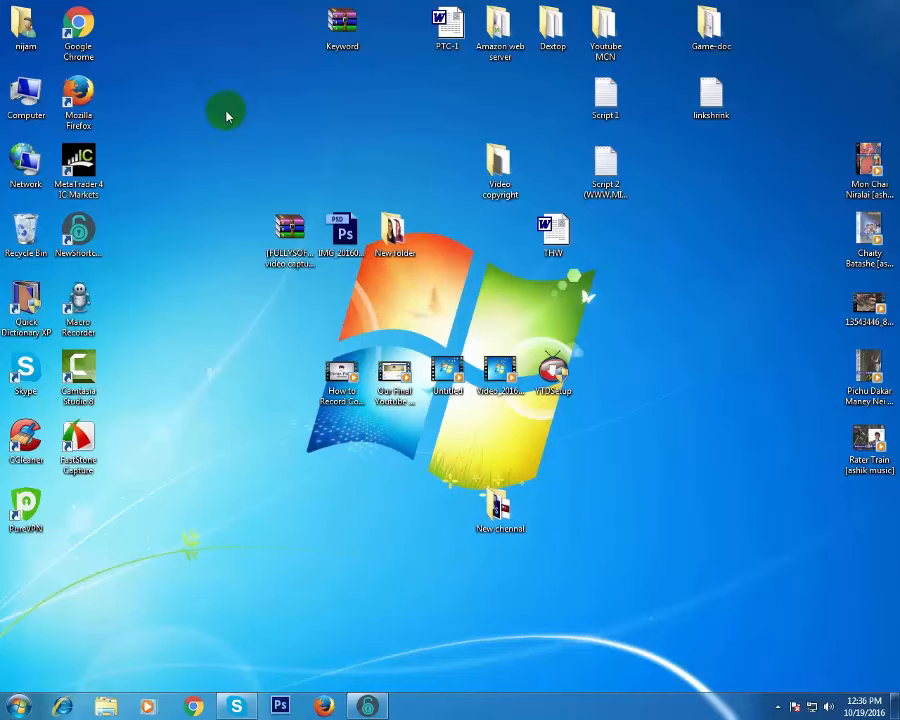
{"action": "left_click", "coordinate": [76, 20]}
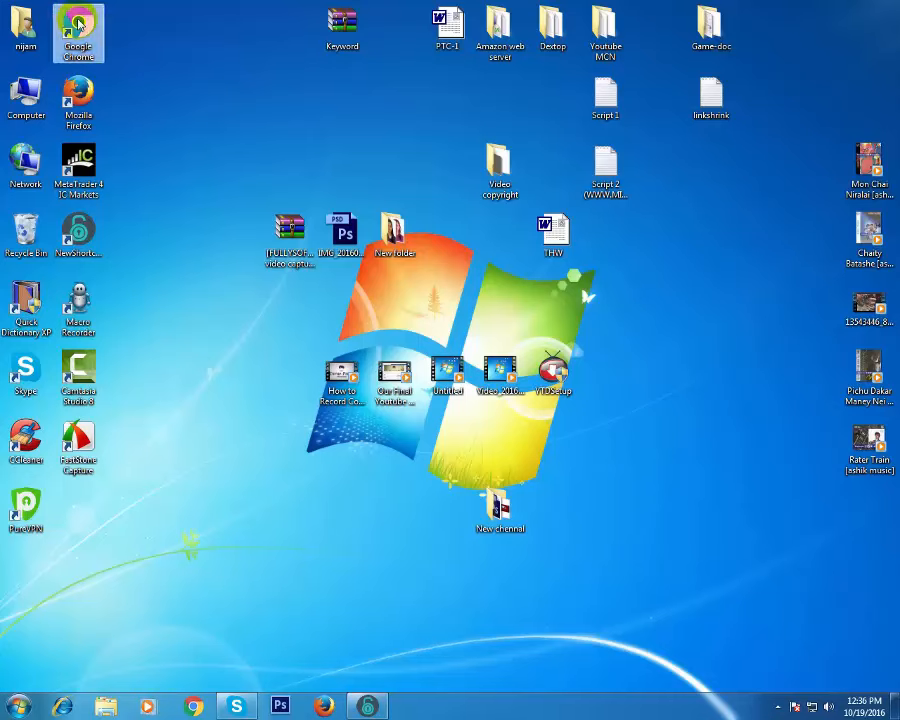
{"action": "right_click", "coordinate": [165, 55]}
{"action": "left_click", "coordinate": [200, 92]}
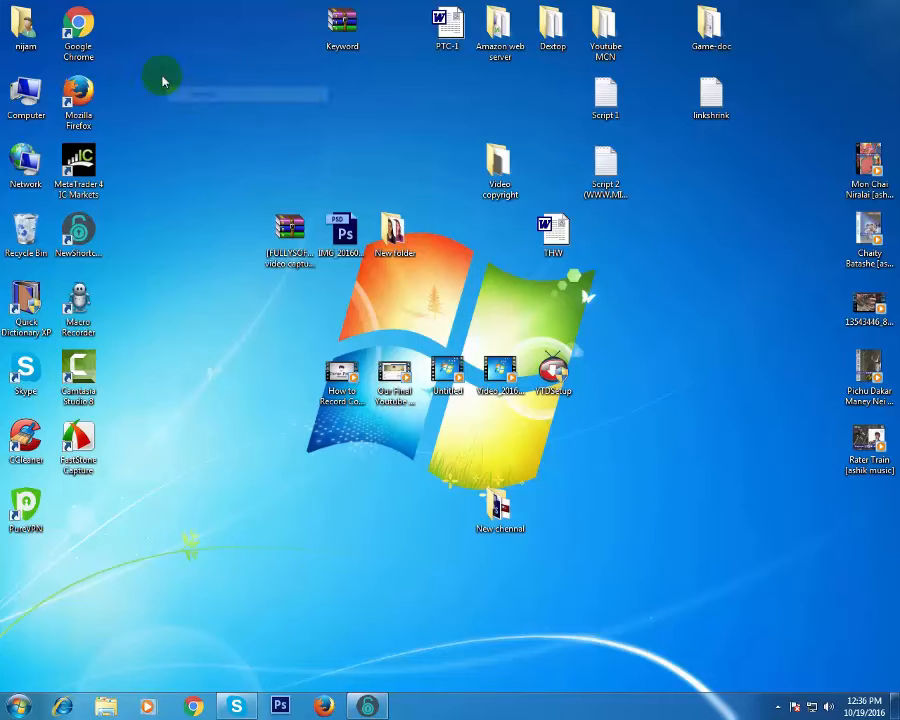
{"action": "right_click", "coordinate": [165, 80]}
{"action": "left_click", "coordinate": [185, 114]}
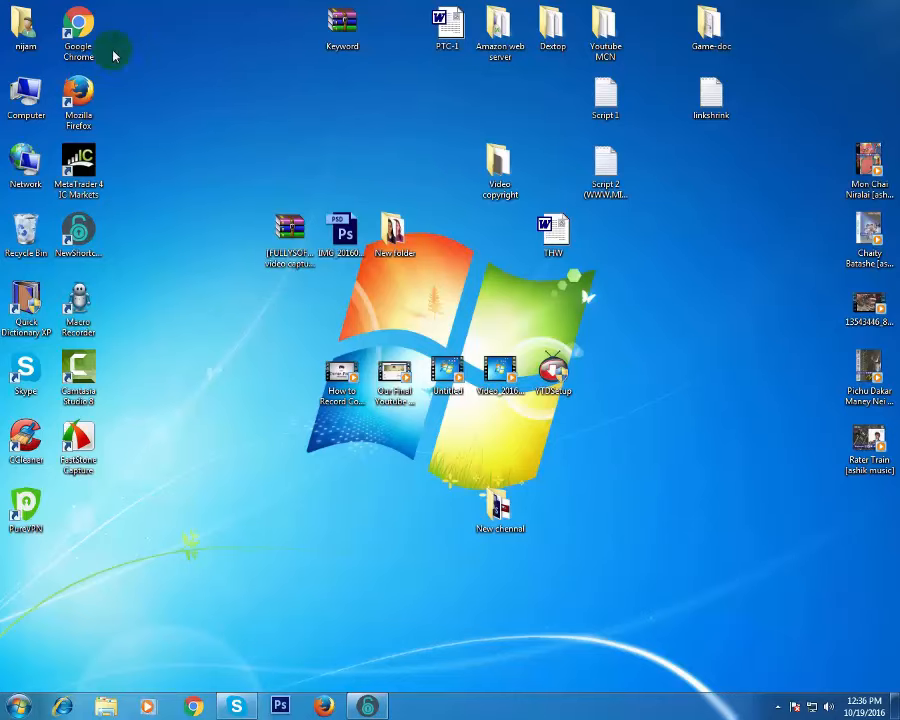
- Launch Google Chrome and open its Settings page
{"action": "left_click", "coordinate": [85, 30]}
{"action": "double_click", "coordinate": [85, 30]}
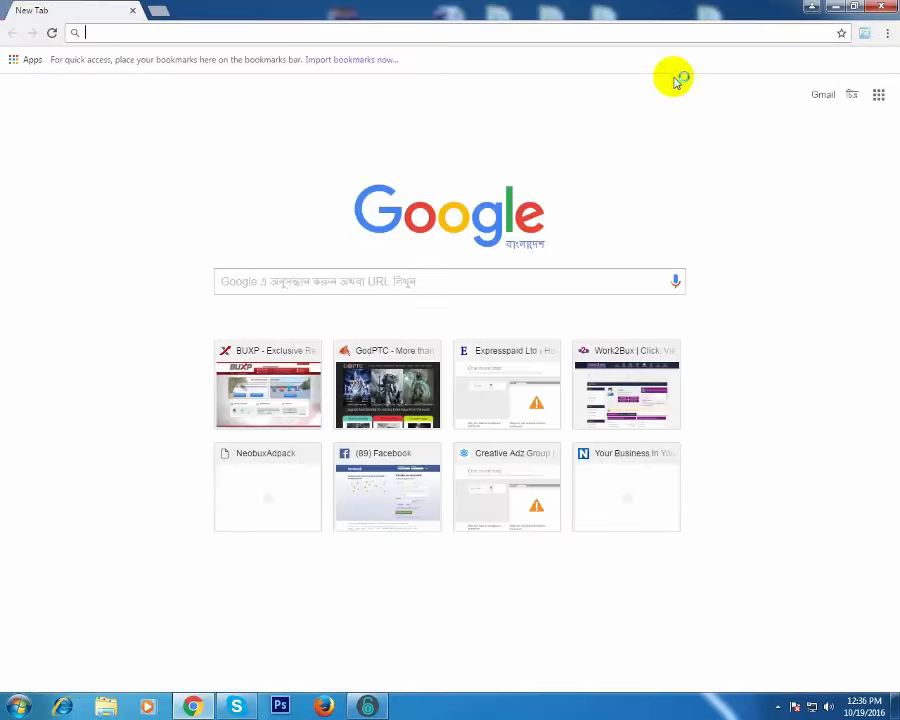
{"action": "left_click", "coordinate": [223, 33]}
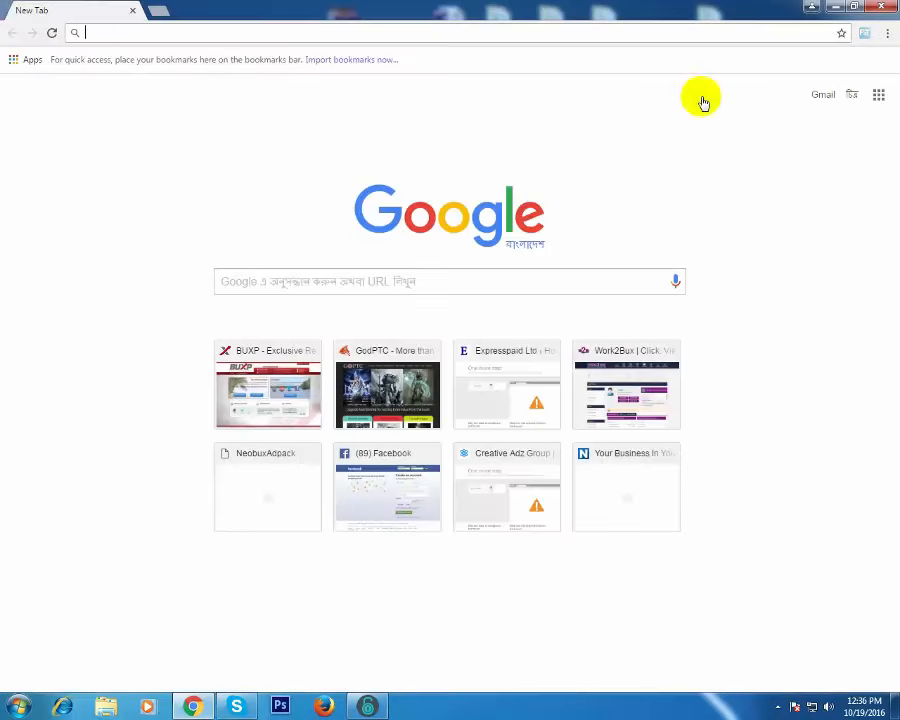
{"action": "left_click", "coordinate": [887, 33]}
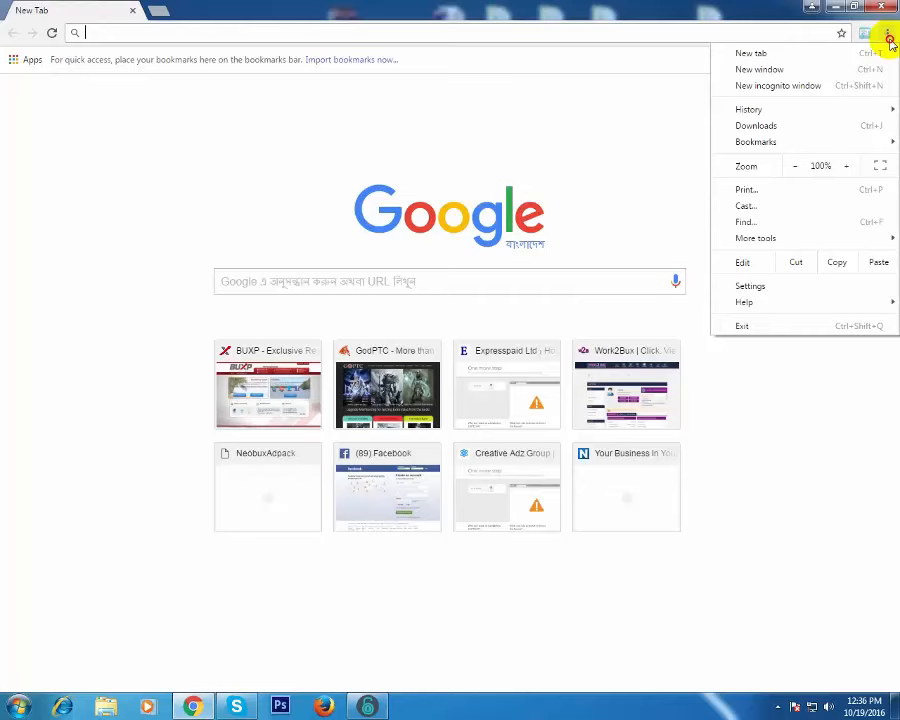
{"action": "left_click", "coordinate": [762, 286]}
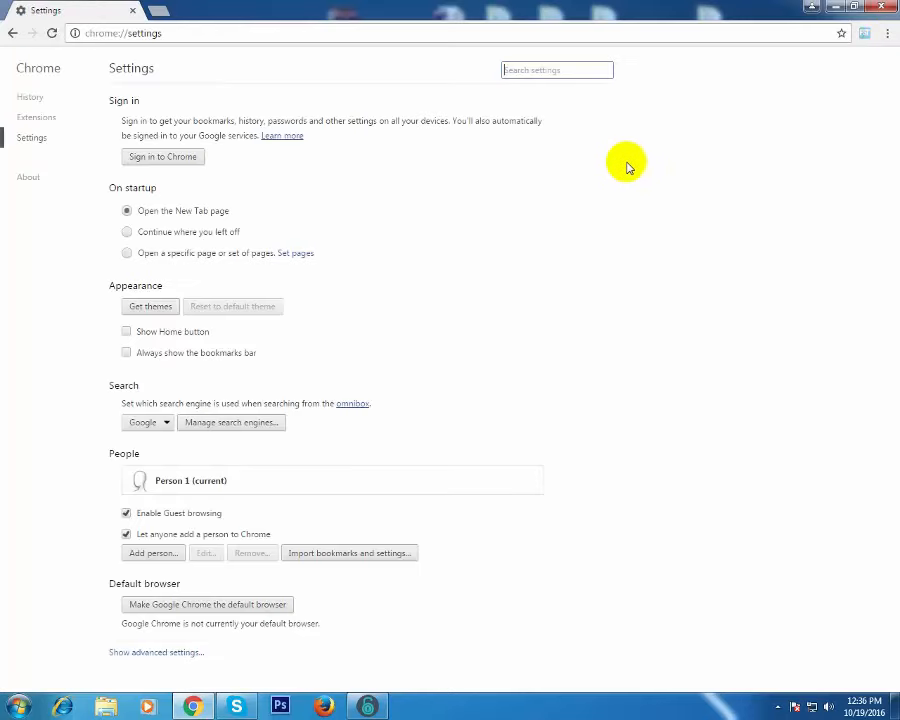
- Show the advanced settings and open the additional accessibility features in the Chrome Web Store
{"action": "left_click", "coordinate": [188, 655]}
{"action": "scroll", "coordinate": [470, 330], "scroll_direction": "down", "scroll_amount": 3}
{"action": "scroll", "coordinate": [478, 303], "scroll_direction": "down", "scroll_amount": 7}
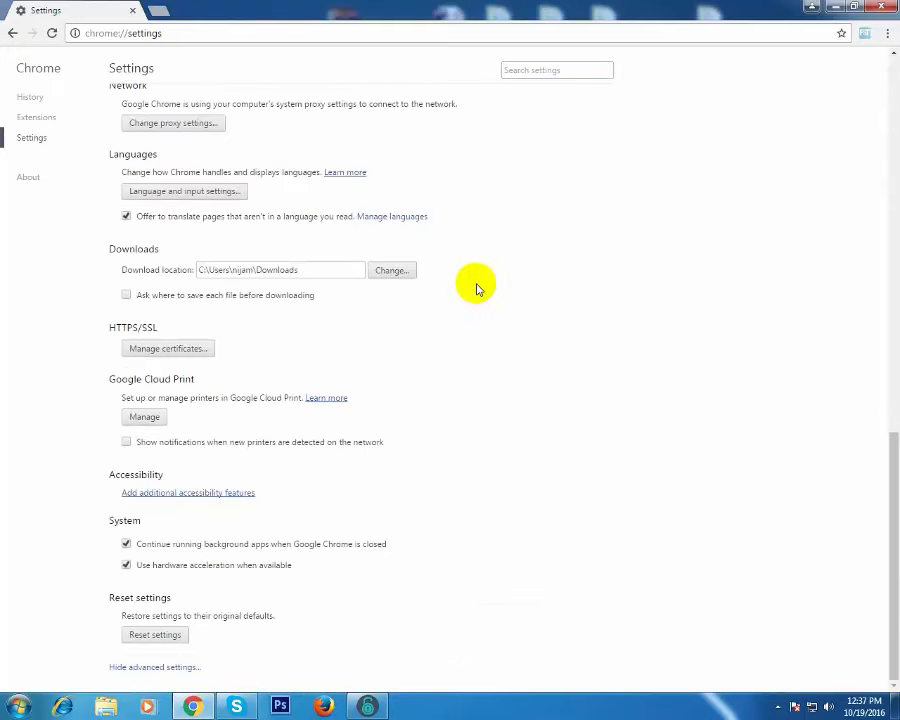
{"action": "scroll", "coordinate": [480, 283], "scroll_direction": "up", "scroll_amount": 3}
{"action": "scroll", "coordinate": [478, 283], "scroll_direction": "down", "scroll_amount": 3}
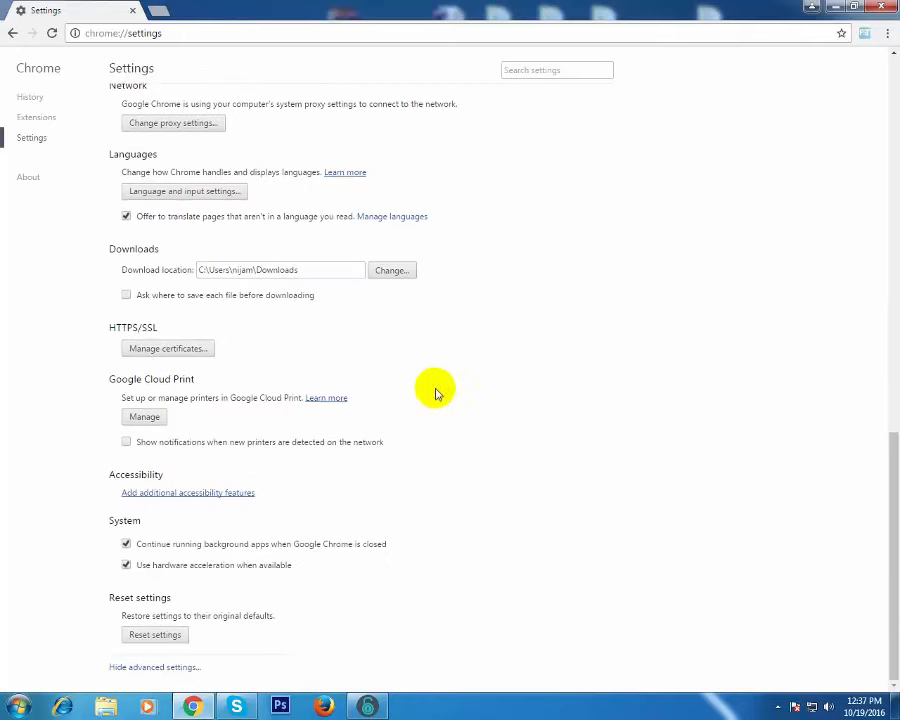
{"action": "left_click", "coordinate": [206, 497]}
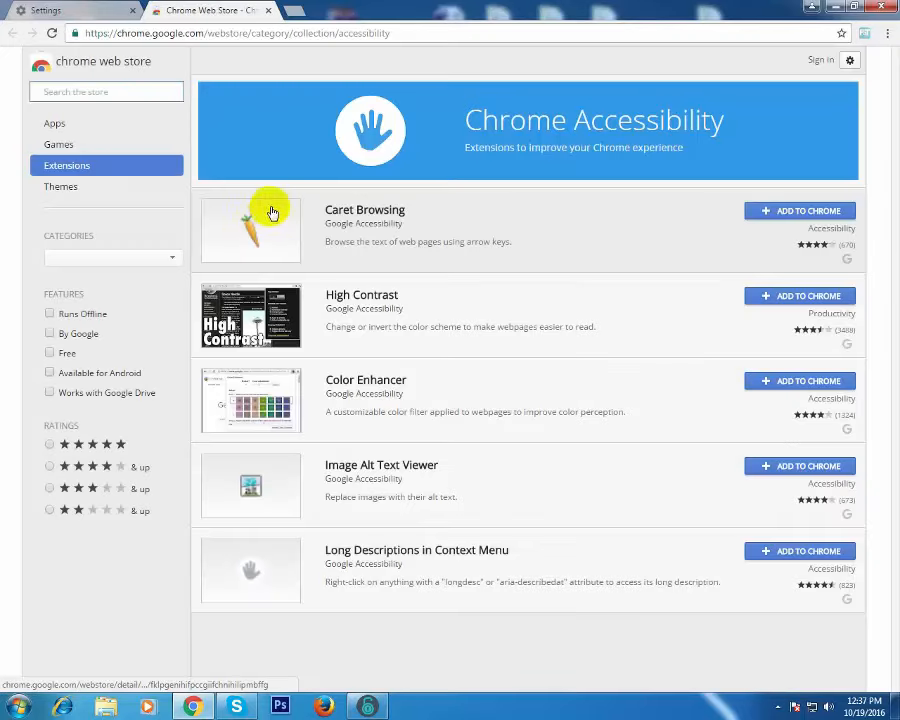
- Search the Chrome Web Store for "toolkit for facebook" and locate the Toolkit For Facebook extension in the results
{"action": "left_click", "coordinate": [125, 90]}
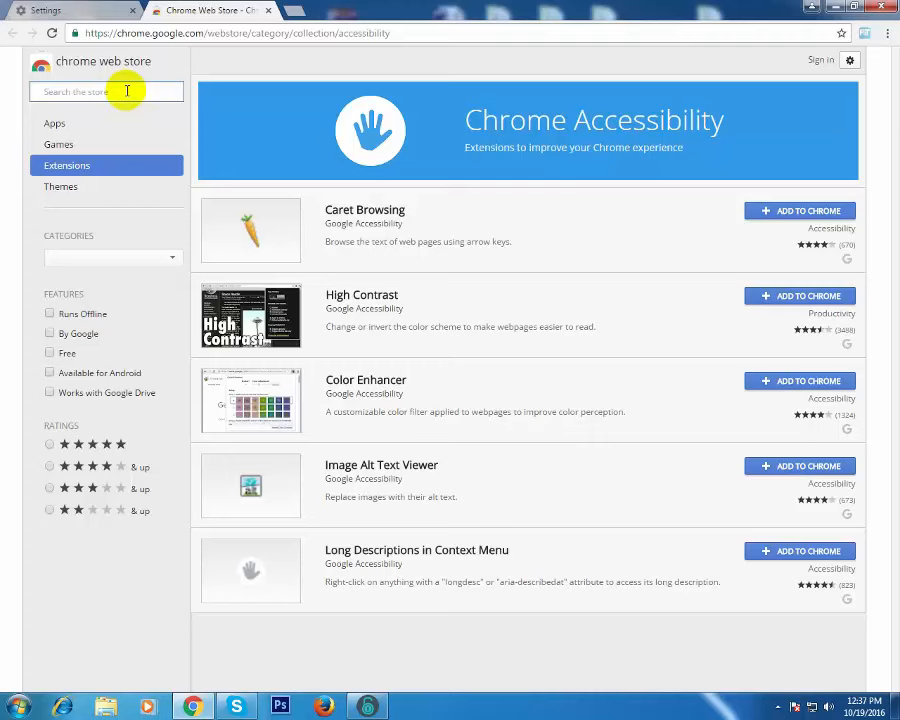
{"action": "type", "text": "to"}
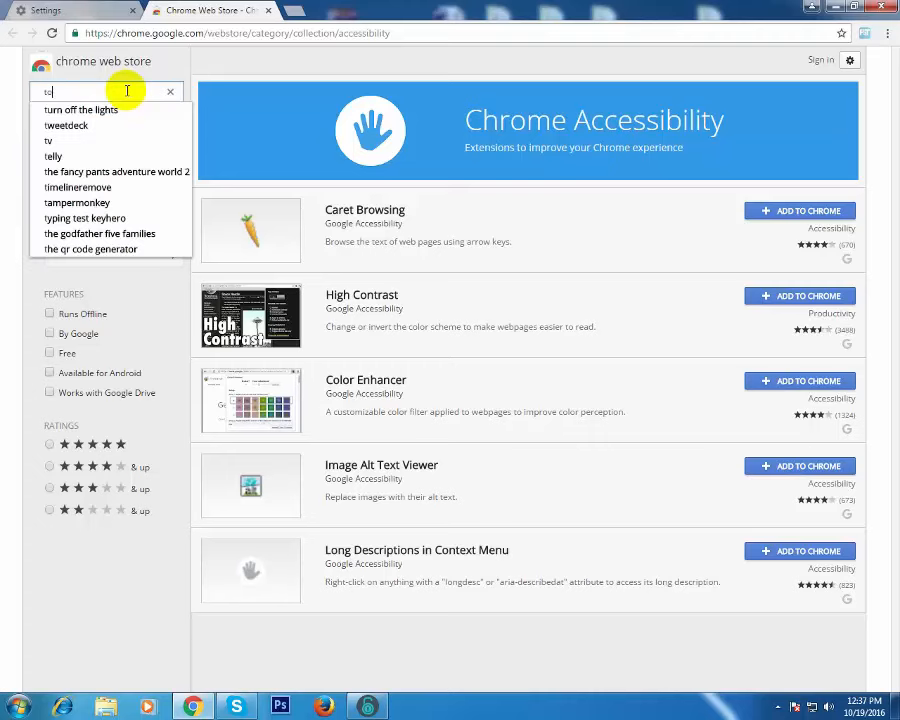
{"action": "type", "text": "olkit"}
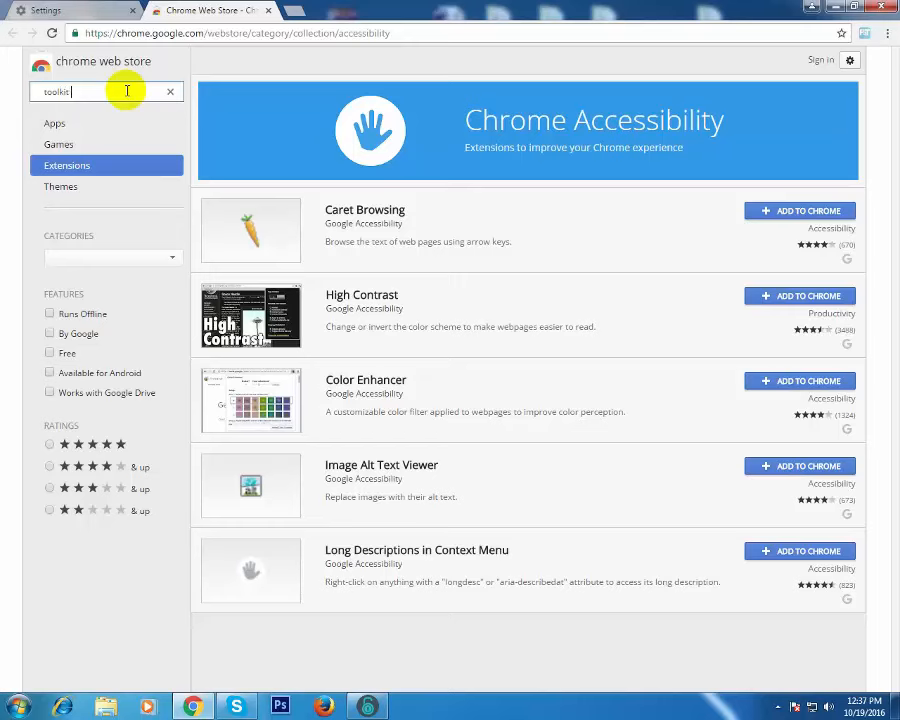
{"action": "type", "text": " for face boo"}
{"action": "key", "text": "BackSpace"}
{"action": "key", "text": "BackSpace"}
{"action": "key", "text": "BackSpace"}
{"action": "type", "text": "book"}
{"action": "key", "text": "Return"}
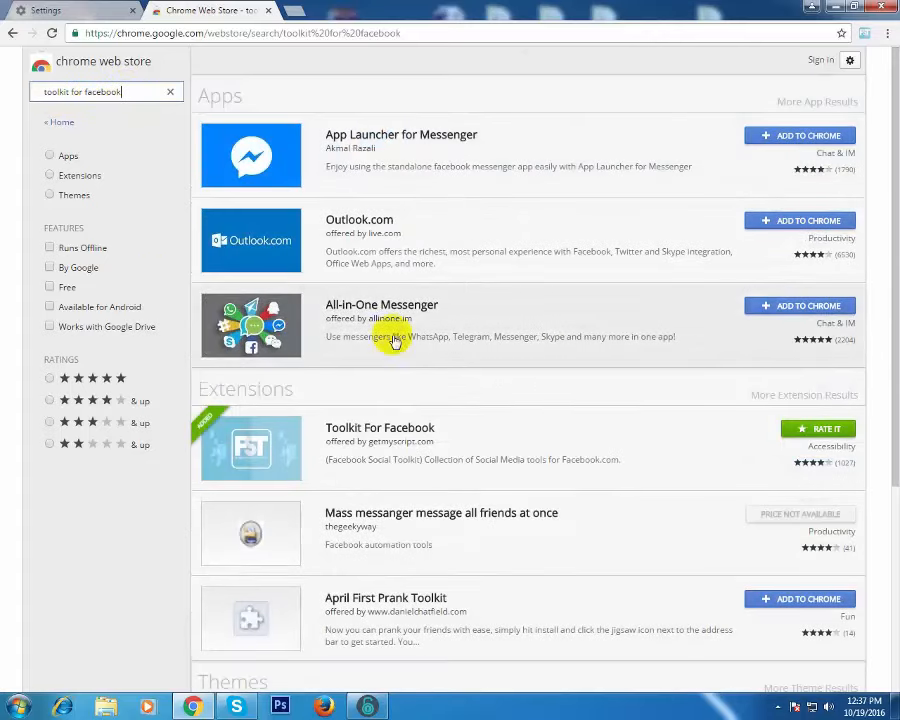
{"action": "scroll", "coordinate": [460, 222], "scroll_direction": "down", "scroll_amount": 3}
{"action": "scroll", "coordinate": [465, 234], "scroll_direction": "up", "scroll_amount": 3}
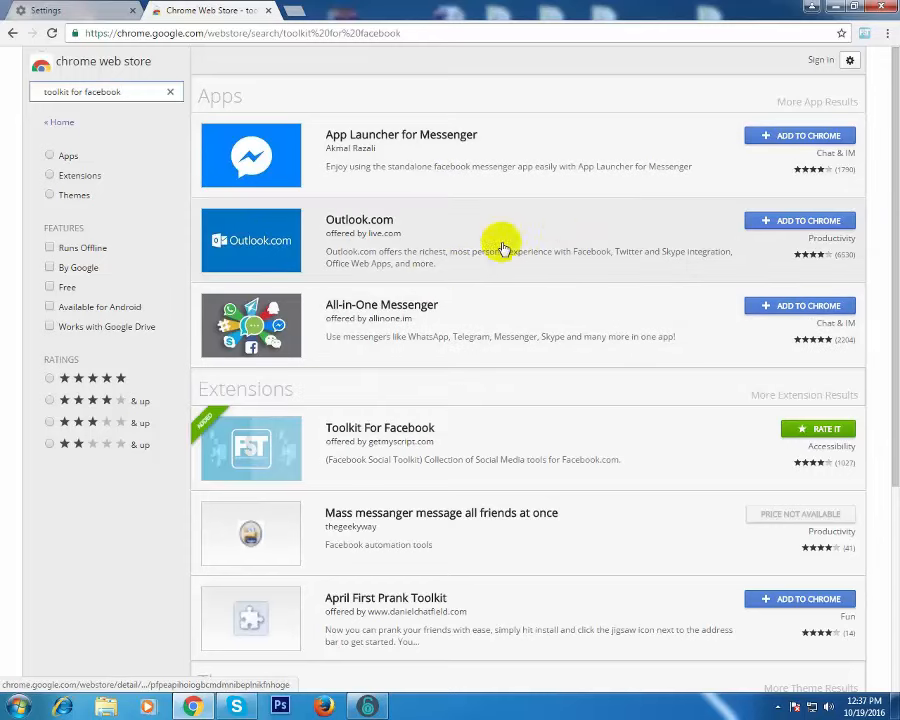
{"action": "scroll", "coordinate": [484, 216], "scroll_direction": "down", "scroll_amount": 2}
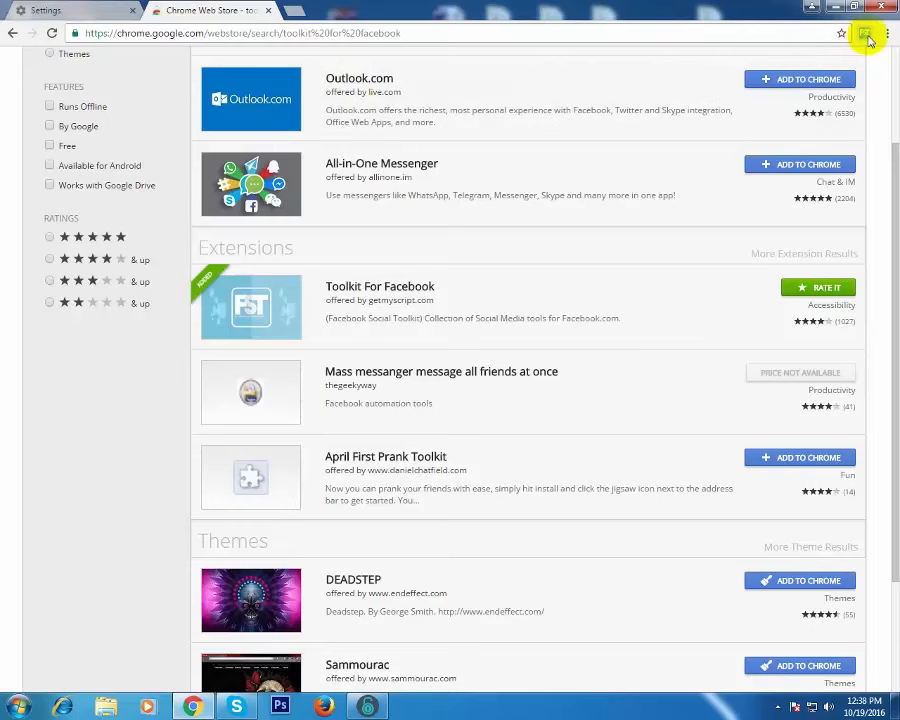
- Open facebook.com in a new tab and clear the prefilled email from the login form
{"action": "left_click", "coordinate": [289, 13]}
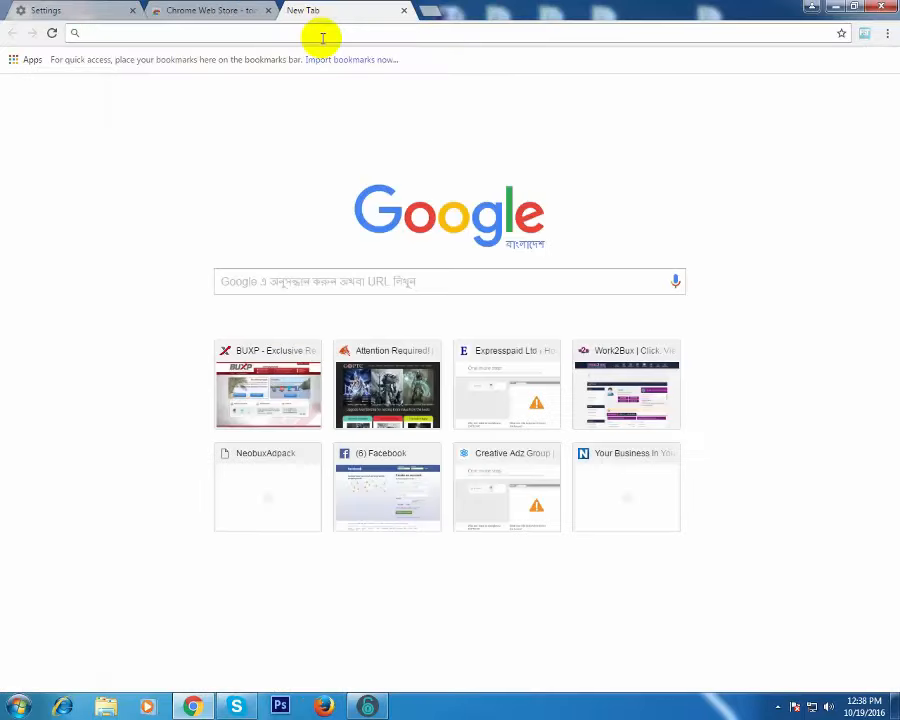
{"action": "type", "text": "face"}
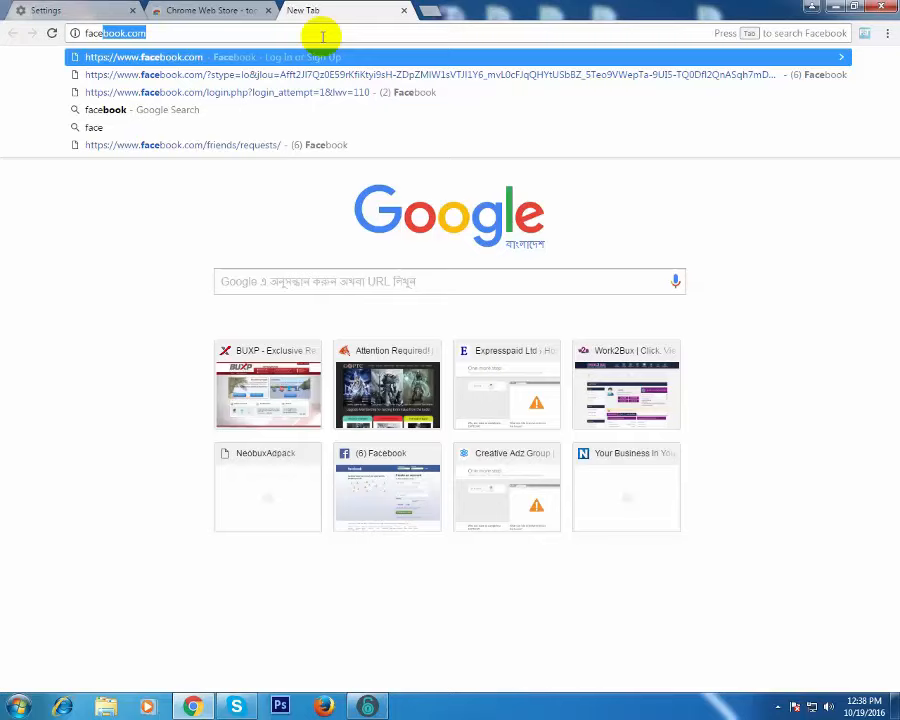
{"action": "key", "text": "Return"}
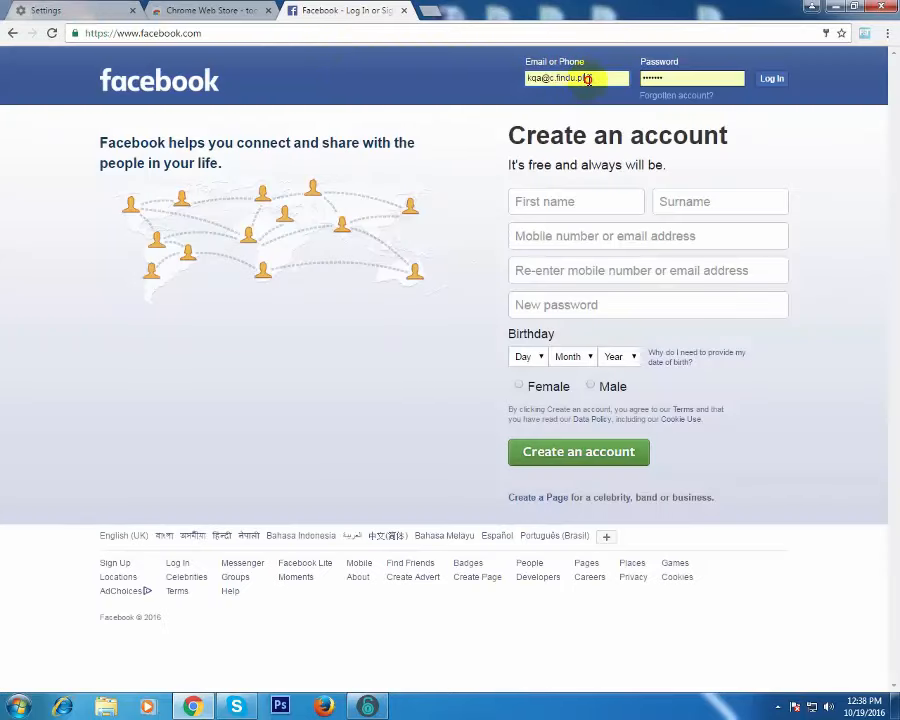
{"action": "left_click_drag", "start_coordinate": [589, 79], "coordinate": [496, 79]}
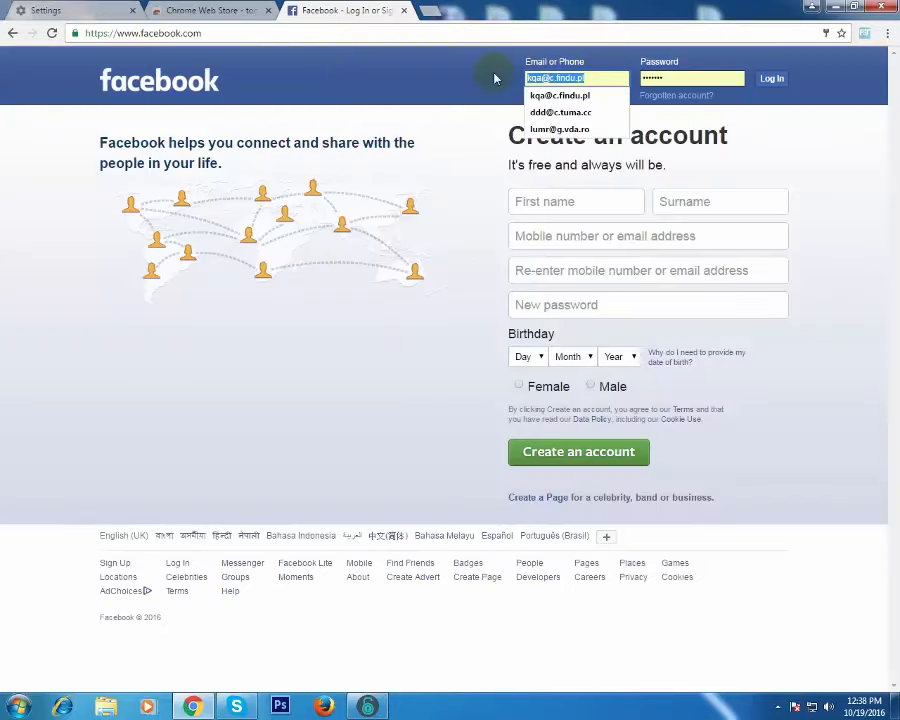
{"action": "key", "text": "BackSpace"}
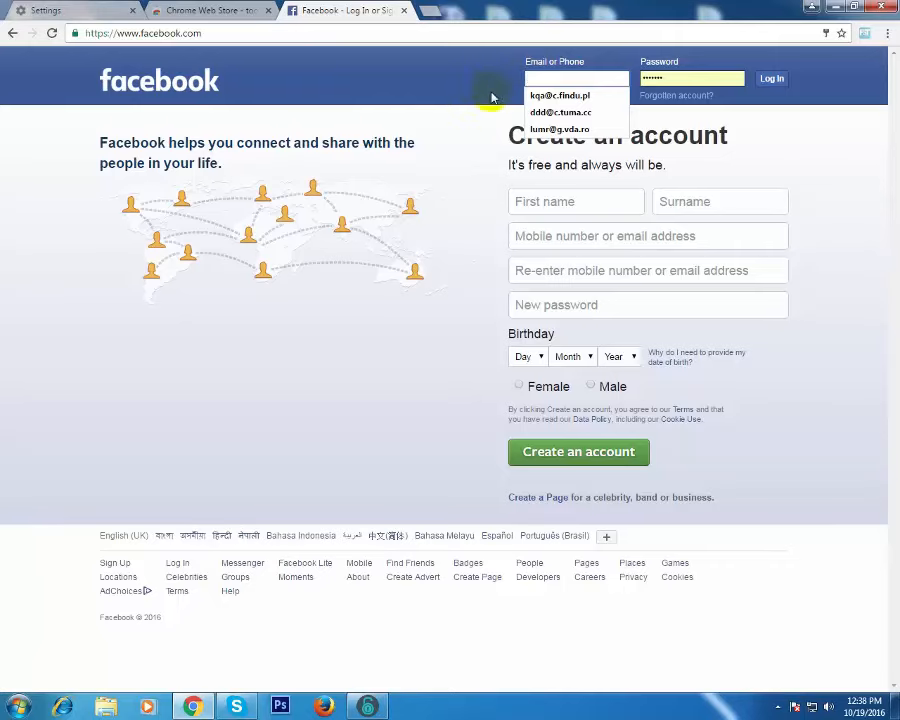
{"action": "left_click", "coordinate": [424, 77]}
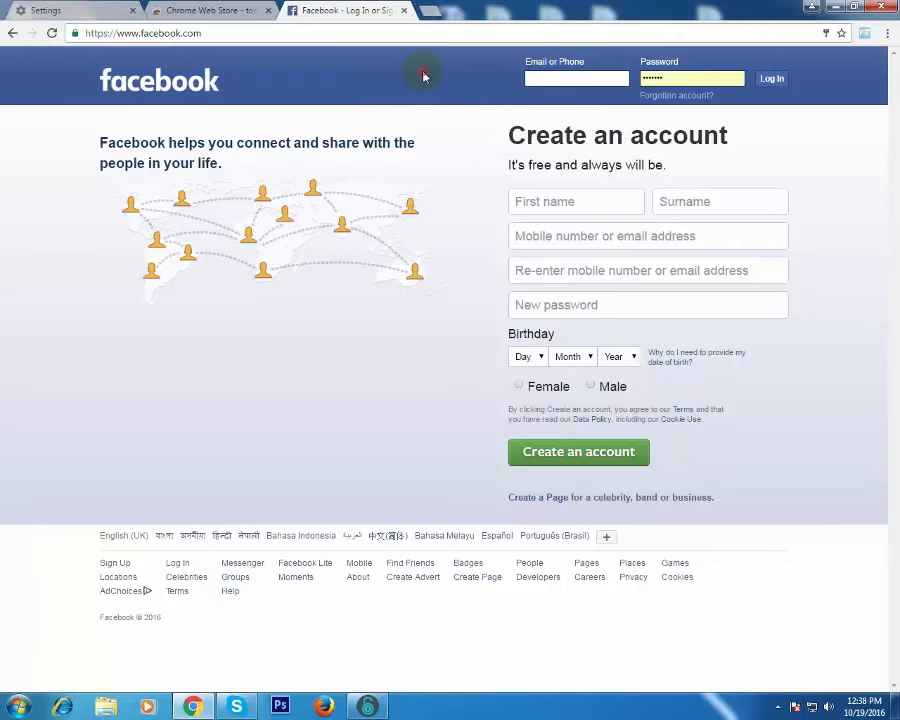
- Switch to Firefox, copy a saved account email from the Facebook login form, and close that Facebook tab
{"action": "left_click", "coordinate": [829, 9]}
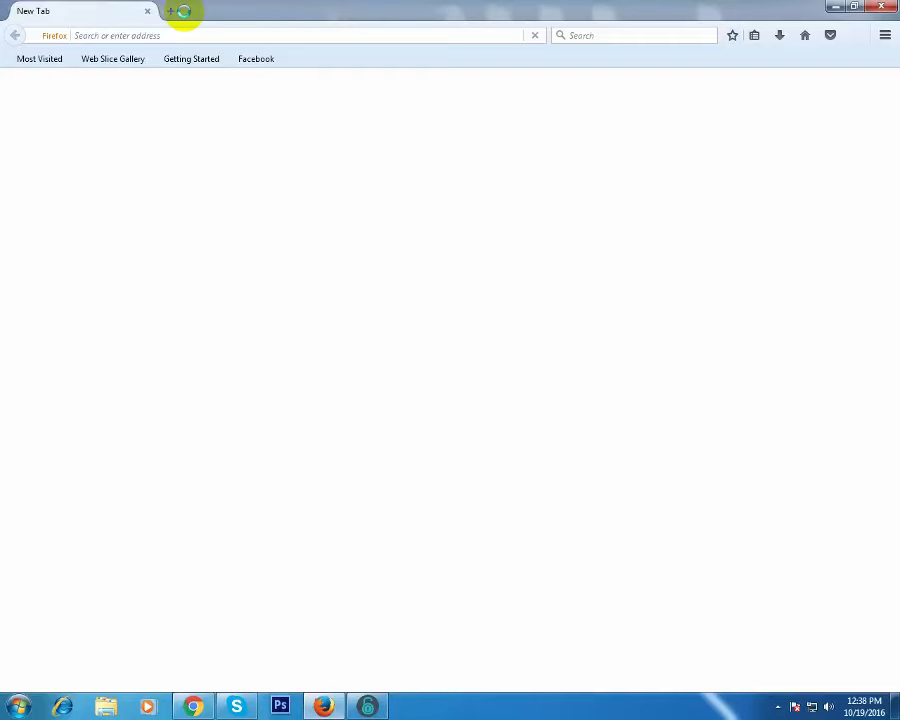
{"action": "left_click", "coordinate": [170, 12]}
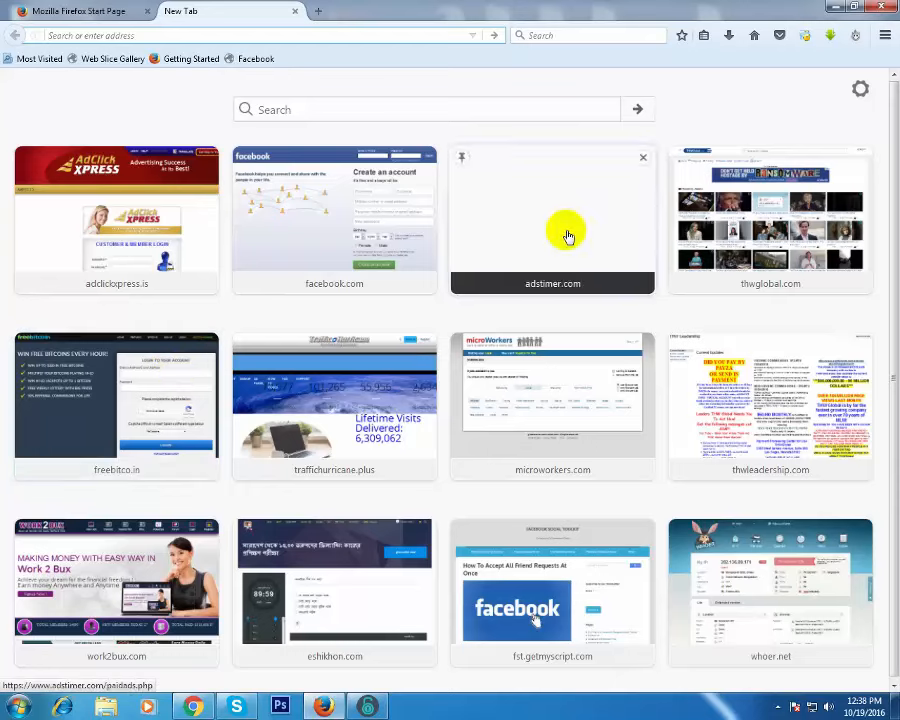
{"action": "left_click", "coordinate": [415, 212]}
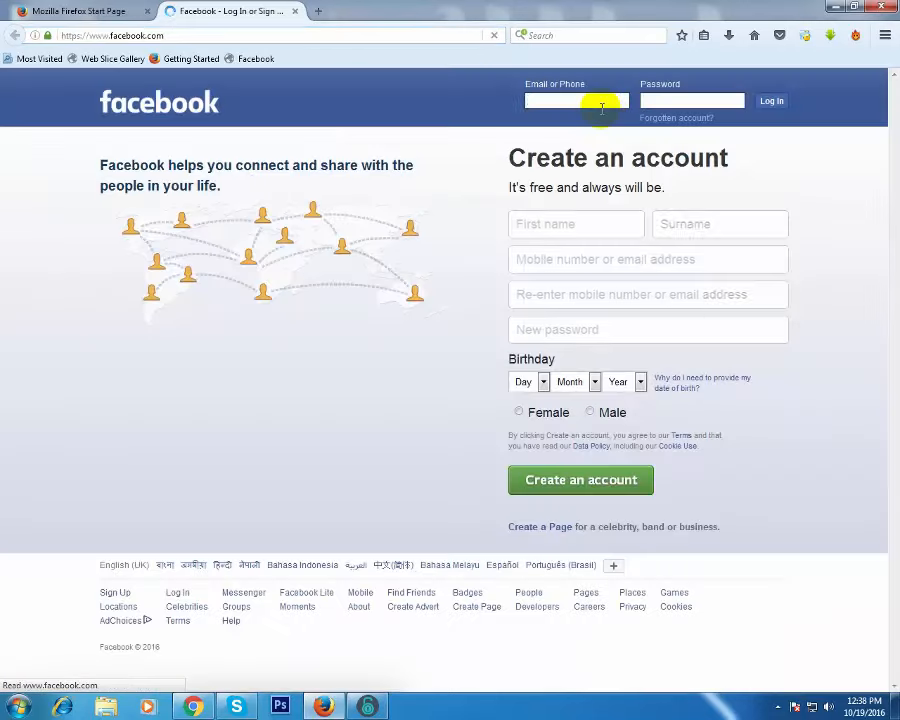
{"action": "left_click", "coordinate": [602, 107]}
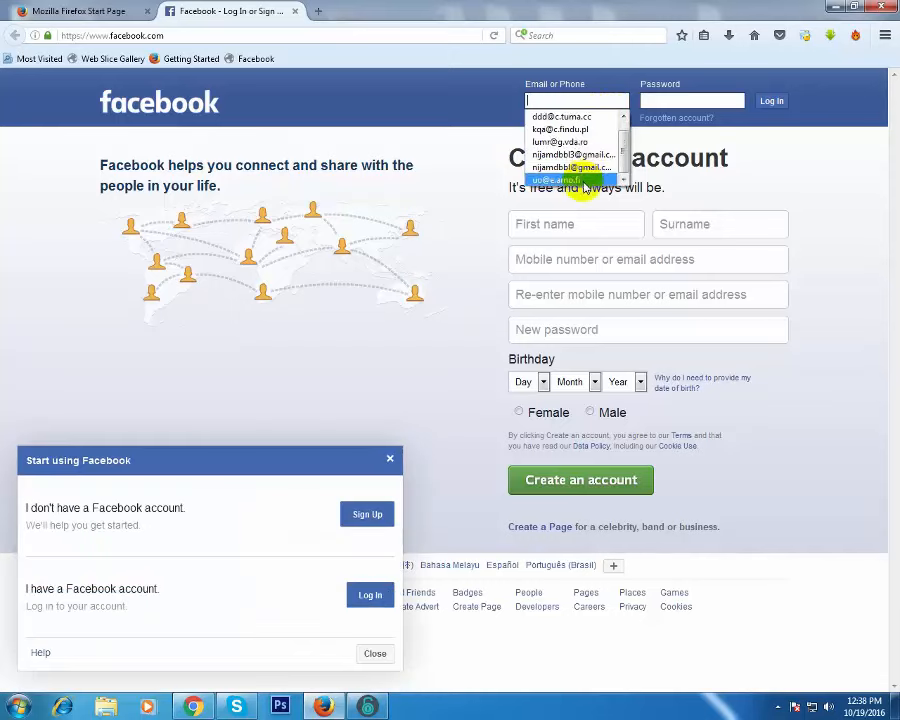
{"action": "left_click", "coordinate": [582, 176]}
{"action": "left_click_drag", "start_coordinate": [572, 96], "coordinate": [508, 100]}
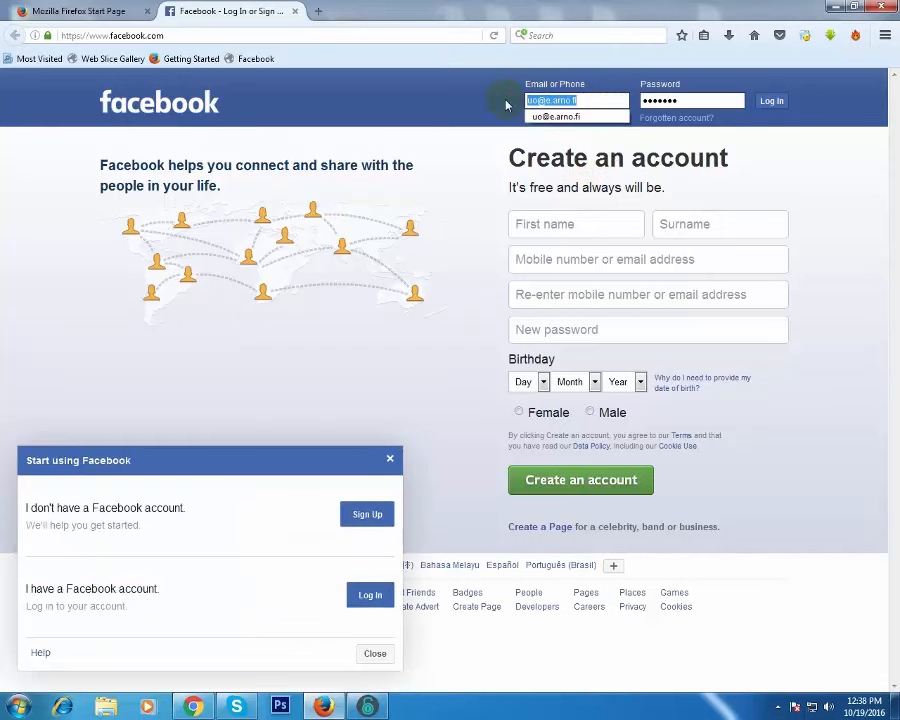
{"action": "left_click", "coordinate": [295, 11]}
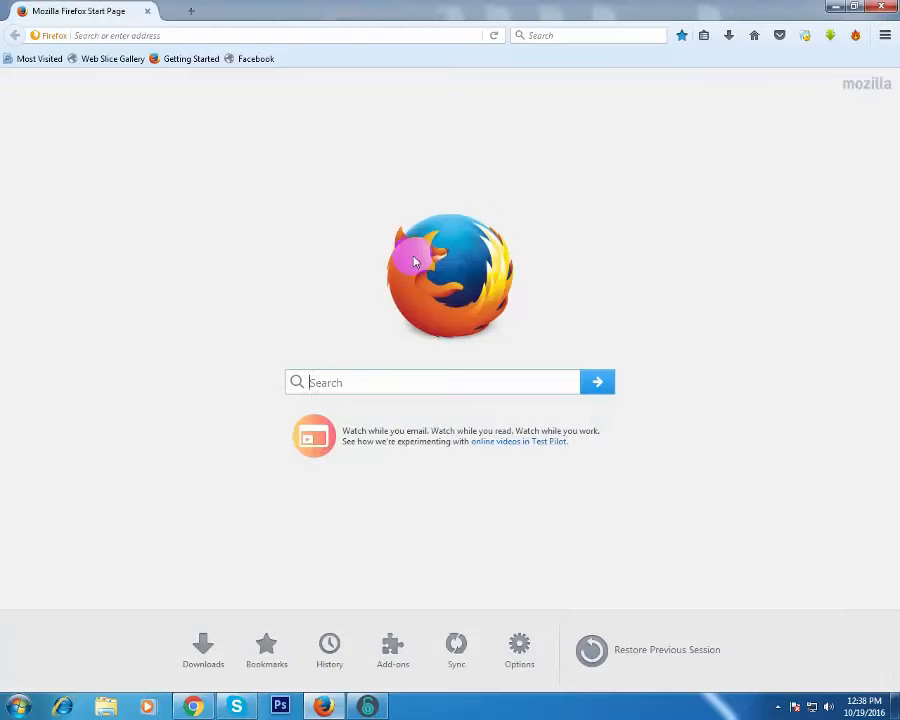
- Switch back to Chrome and log in to Facebook with the copied account email and the account password
{"action": "left_click", "coordinate": [192, 706]}
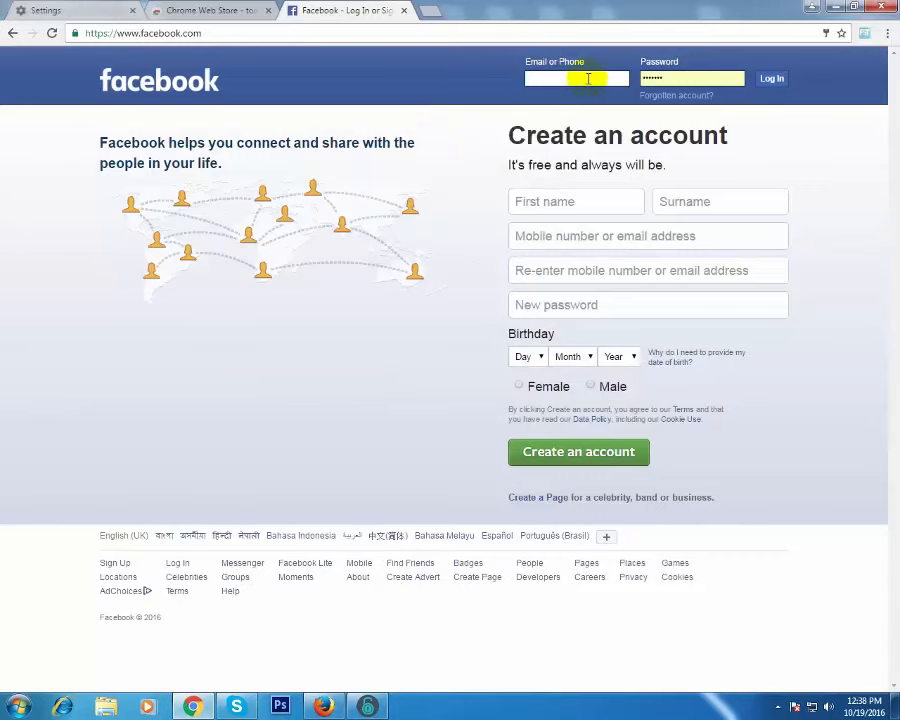
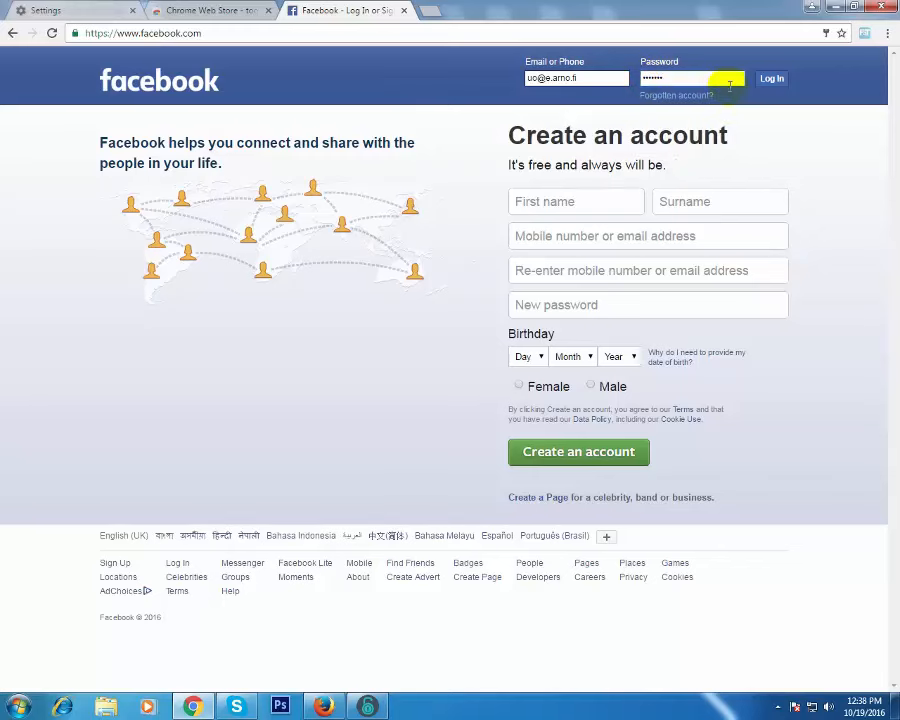
{"action": "left_click", "coordinate": [770, 80]}
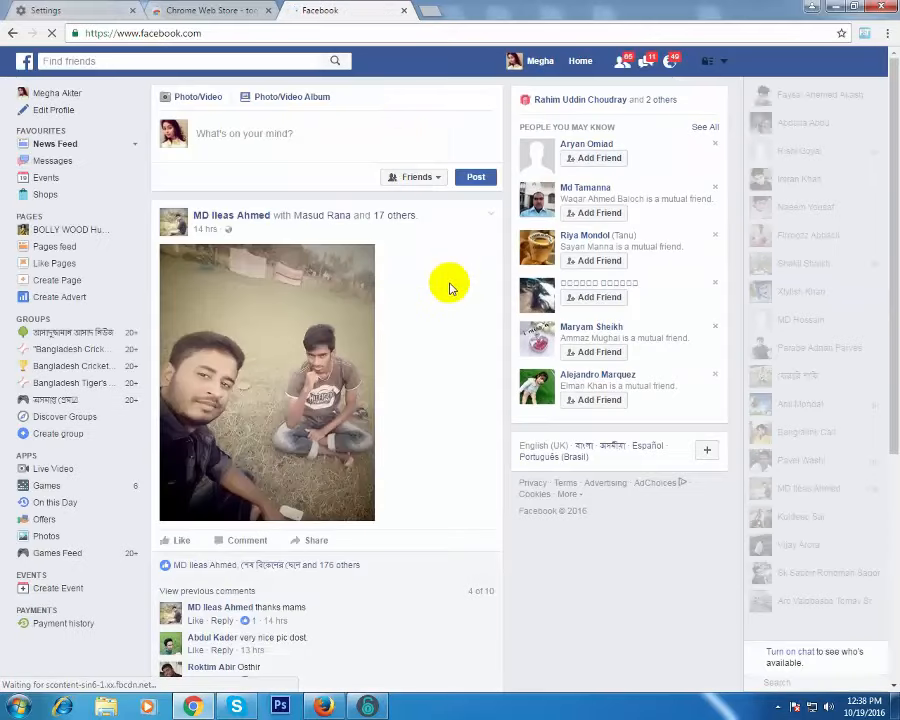
{"action": "left_click", "coordinate": [746, 124]}
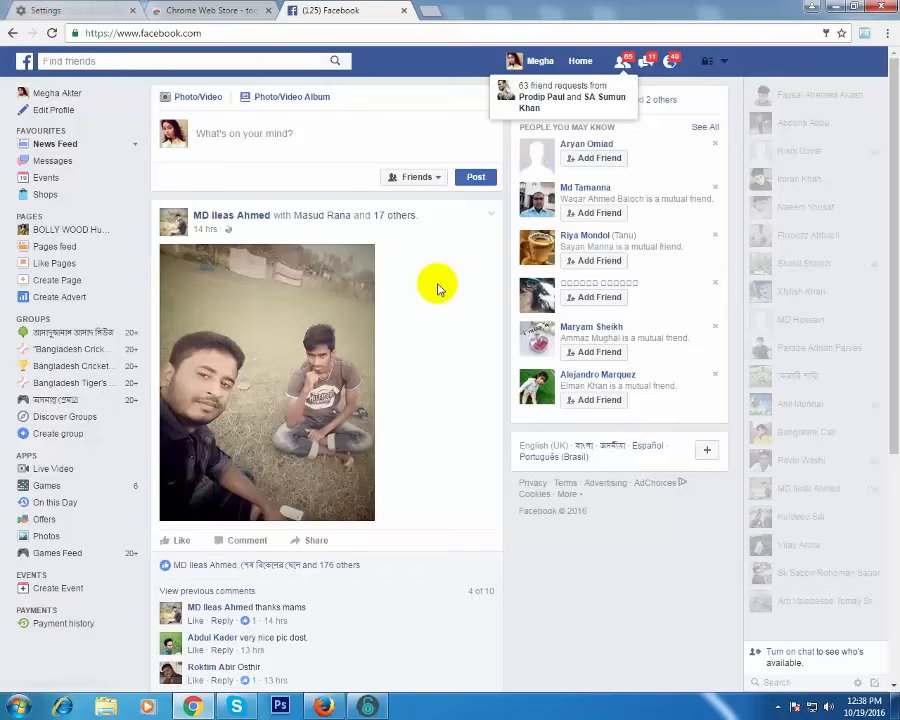
- Open the Accept / Reject All Friend Requests At Once tool of Toolkit For Facebook and look through the pending friend requests
{"action": "left_click", "coordinate": [866, 35]}
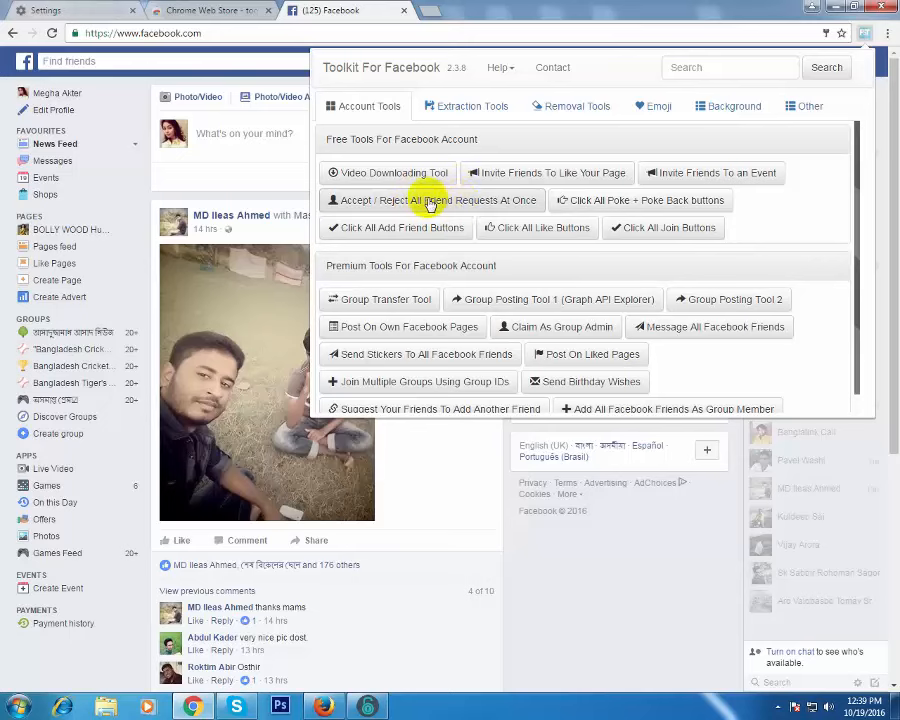
{"action": "left_click", "coordinate": [462, 202]}
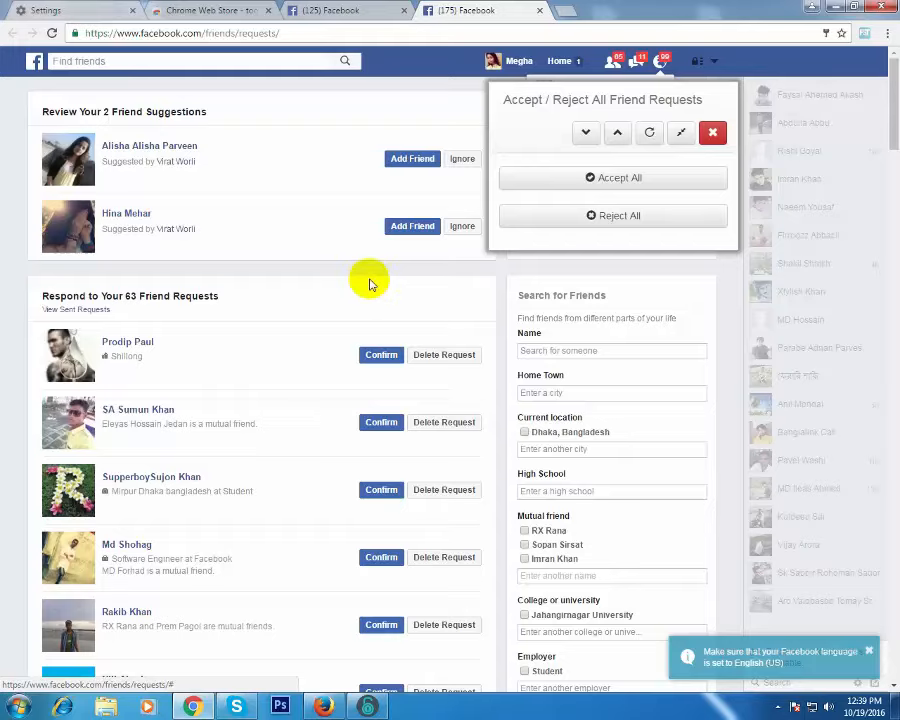
{"action": "scroll", "coordinate": [369, 284], "scroll_direction": "down", "scroll_amount": 10}
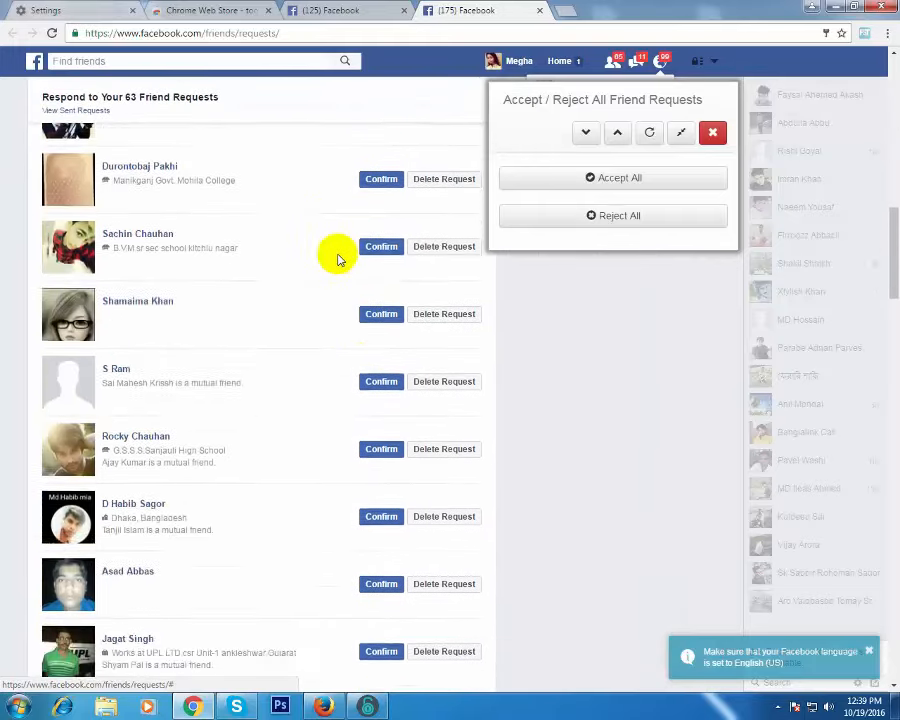
- Accept all pending friend requests at once, check the list of requests, and close the Accept / Reject All Friend Requests tool
{"action": "scroll", "coordinate": [338, 259], "scroll_direction": "down", "scroll_amount": 5}
{"action": "scroll", "coordinate": [338, 259], "scroll_direction": "up", "scroll_amount": 4}
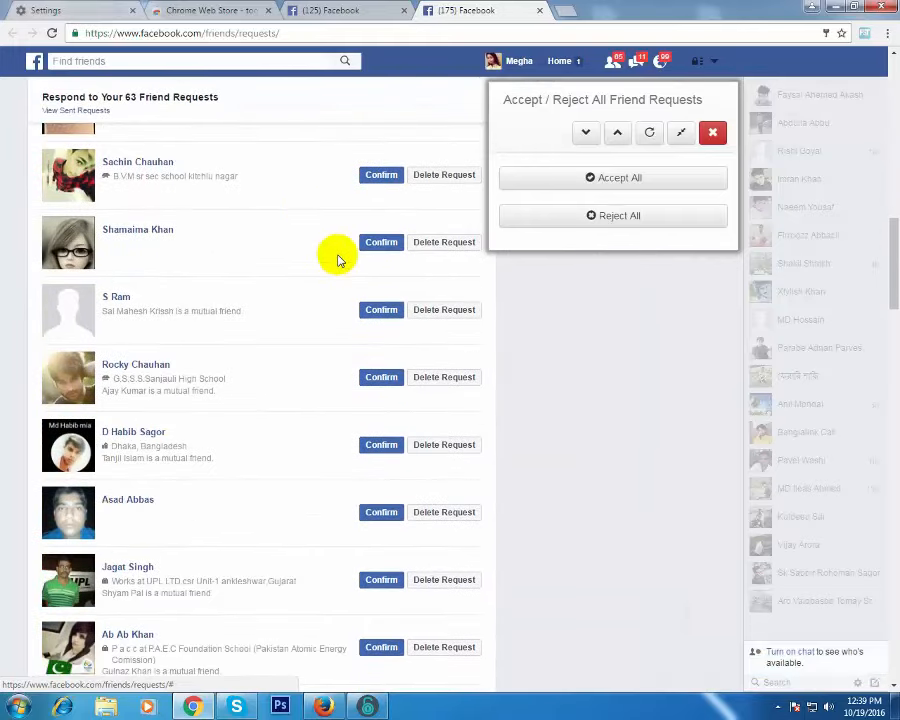
{"action": "left_click", "coordinate": [620, 187]}
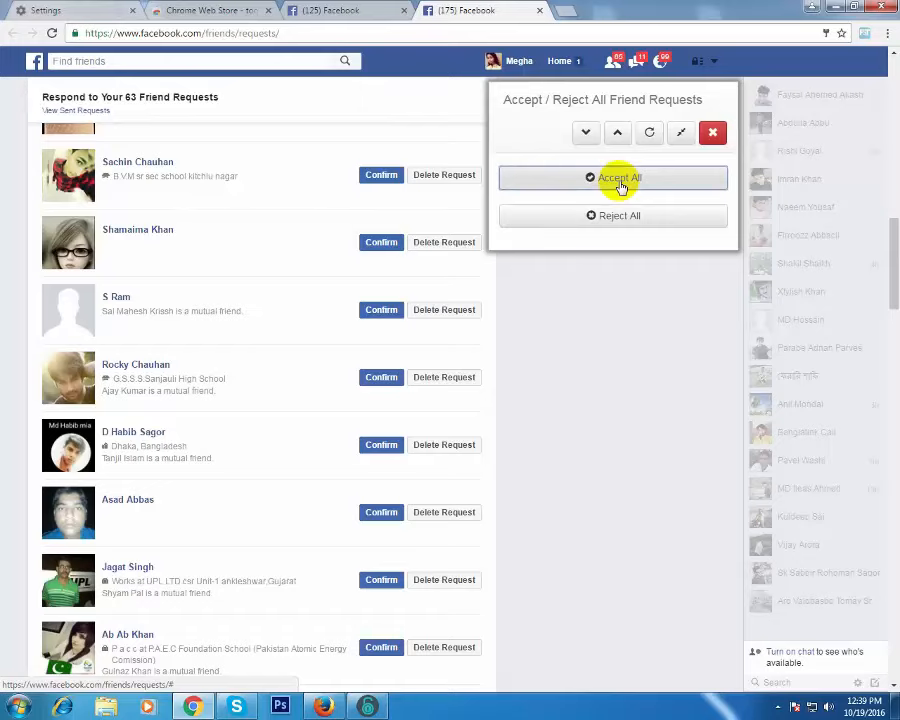
{"action": "scroll", "coordinate": [378, 318], "scroll_direction": "down", "scroll_amount": 5}
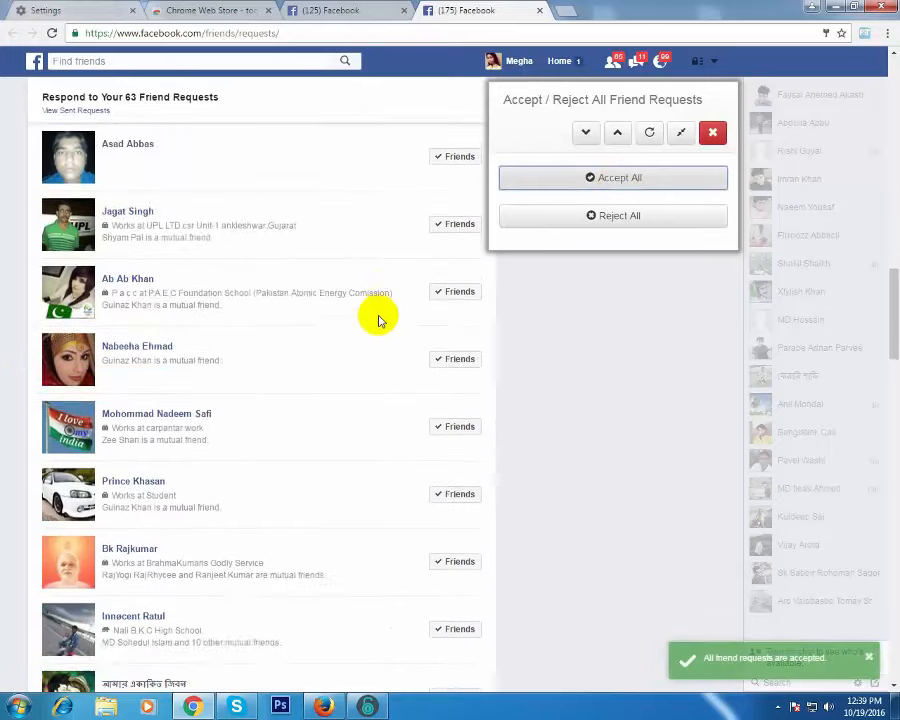
{"action": "scroll", "coordinate": [378, 318], "scroll_direction": "down", "scroll_amount": 11}
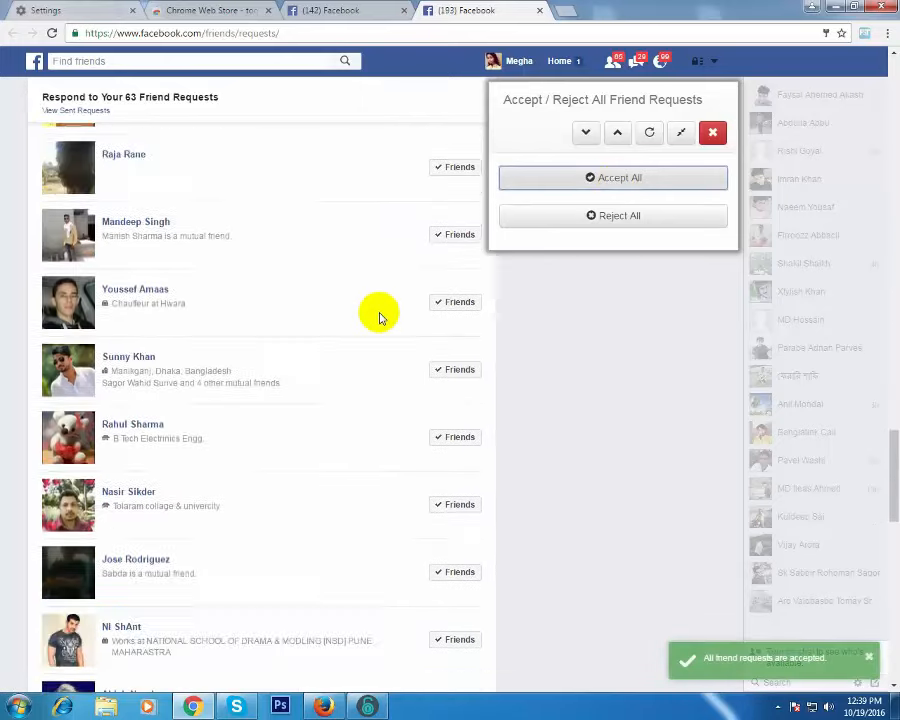
{"action": "scroll", "coordinate": [378, 318], "scroll_direction": "down", "scroll_amount": 9}
{"action": "scroll", "coordinate": [378, 318], "scroll_direction": "up", "scroll_amount": 3}
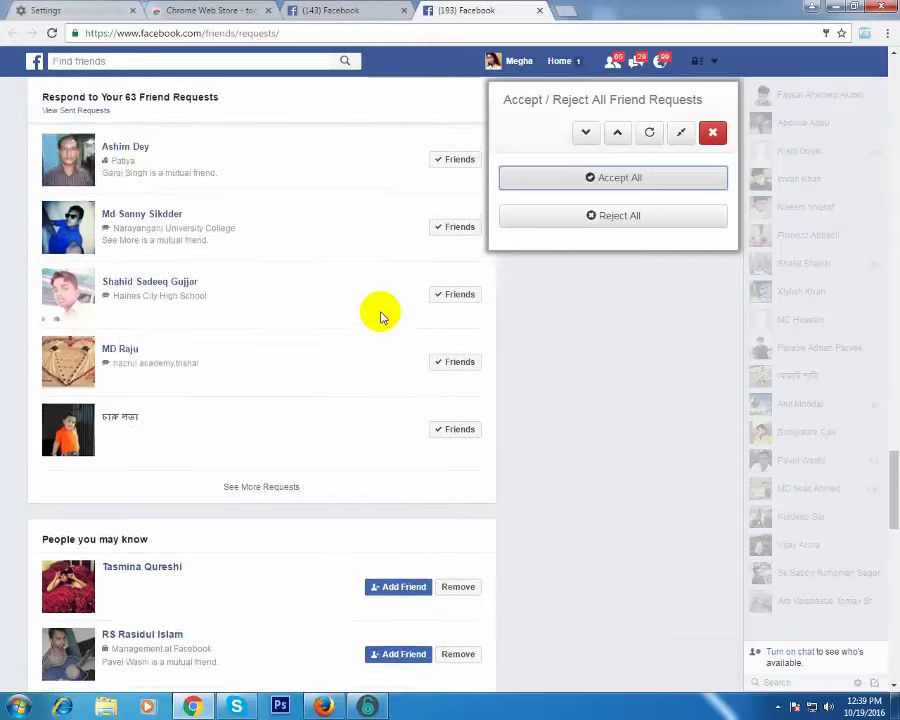
{"action": "scroll", "coordinate": [380, 317], "scroll_direction": "up", "scroll_amount": 20}
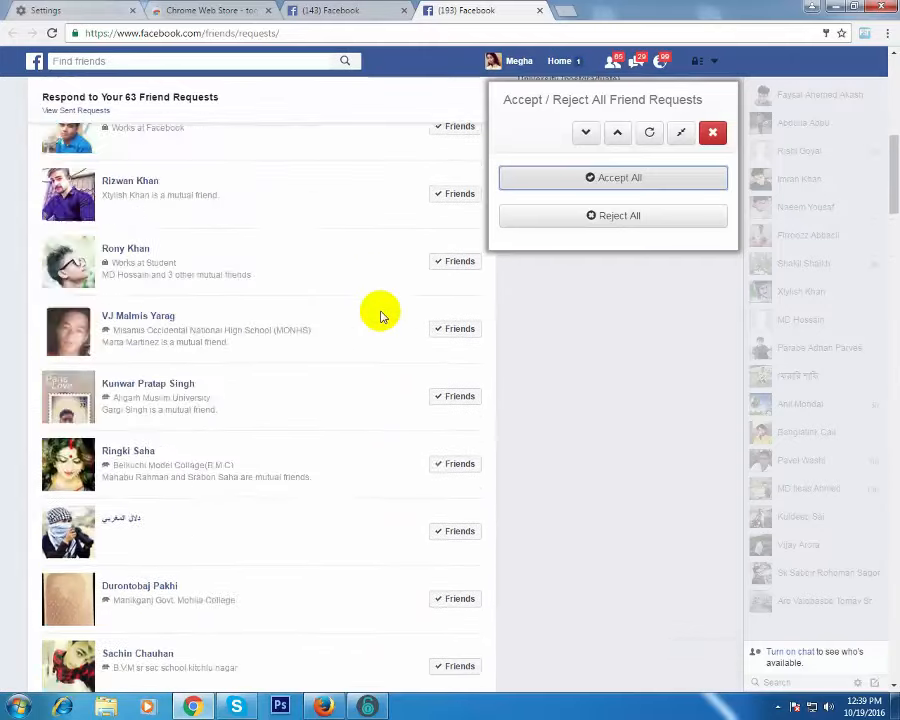
{"action": "scroll", "coordinate": [380, 315], "scroll_direction": "up", "scroll_amount": 7}
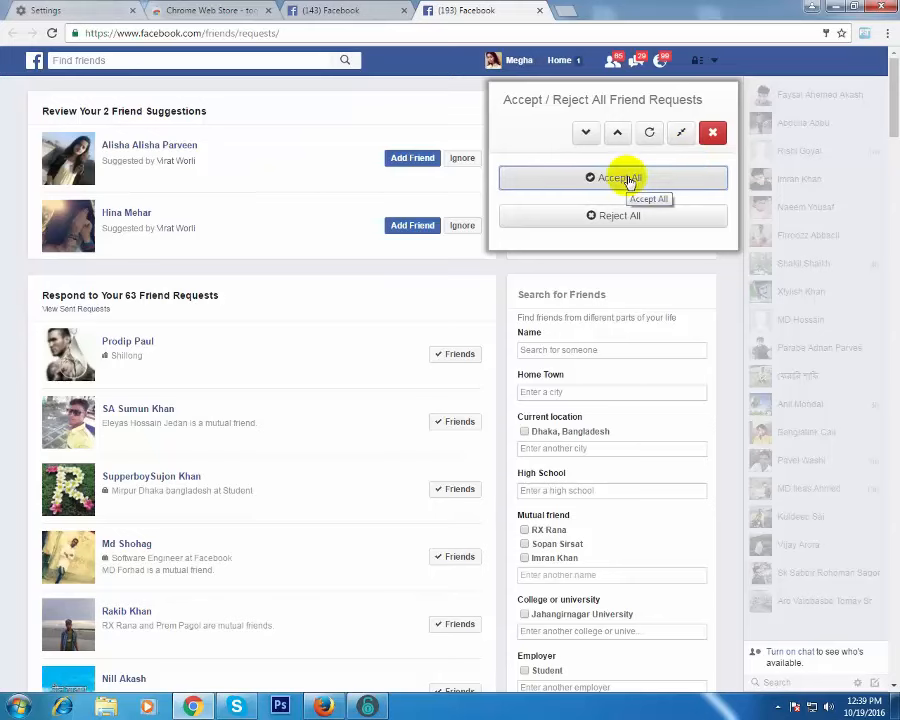
{"action": "left_click", "coordinate": [712, 133]}
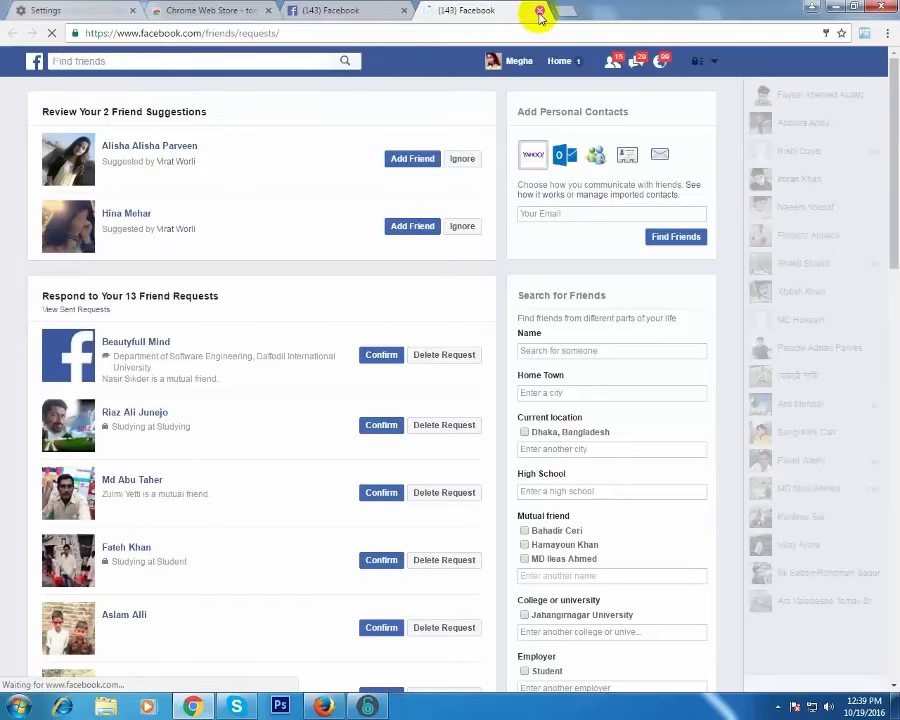
- Accept the remaining friend requests with Toolkit For Facebook's Accept / Reject All Friend Requests At Once tool, and close the friend requests page
{"action": "scroll", "coordinate": [299, 329], "scroll_direction": "down", "scroll_amount": 4}
{"action": "scroll", "coordinate": [299, 320], "scroll_direction": "down", "scroll_amount": 3}
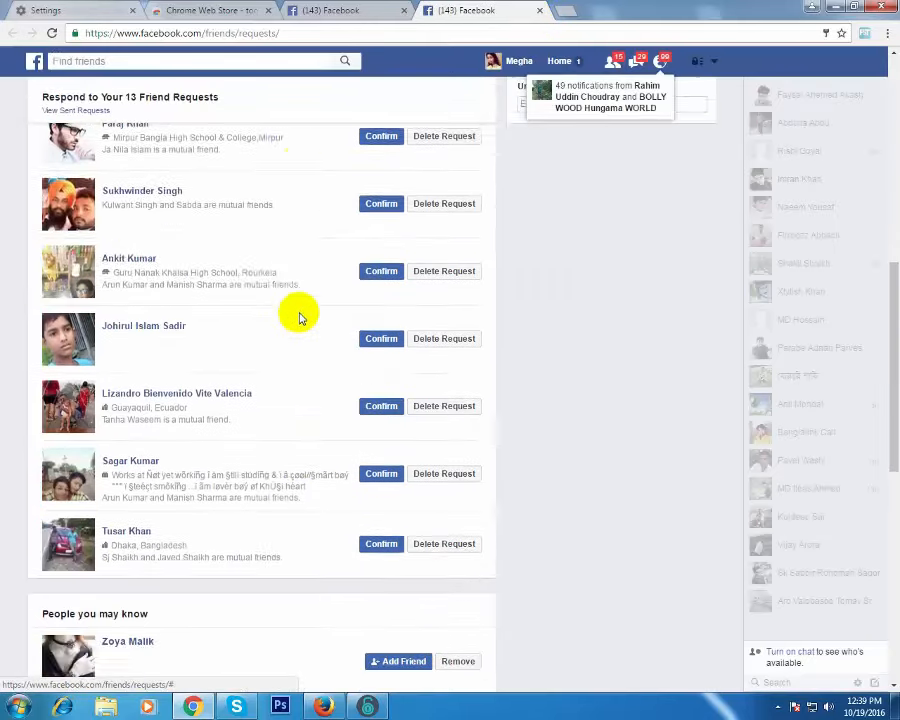
{"action": "scroll", "coordinate": [296, 310], "scroll_direction": "up", "scroll_amount": 5}
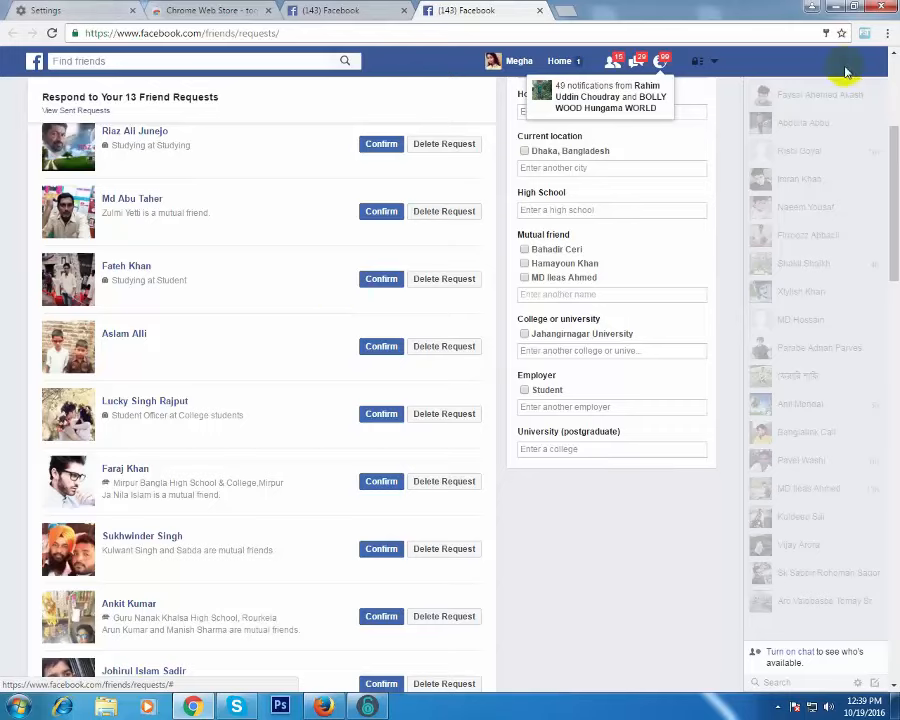
{"action": "left_click", "coordinate": [862, 33]}
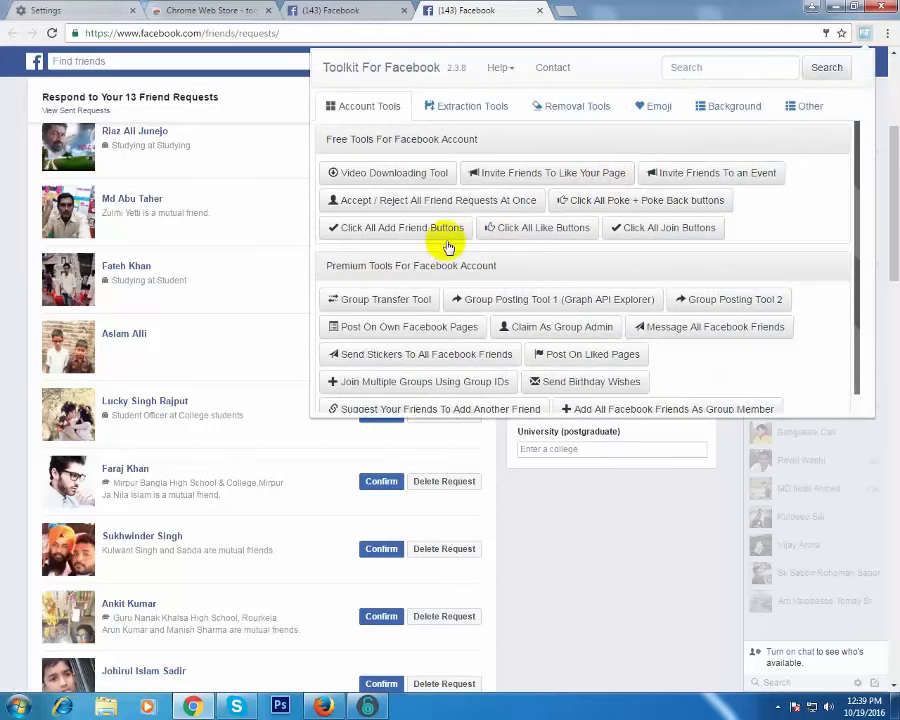
{"action": "left_click", "coordinate": [414, 202]}
{"action": "left_click", "coordinate": [594, 180]}
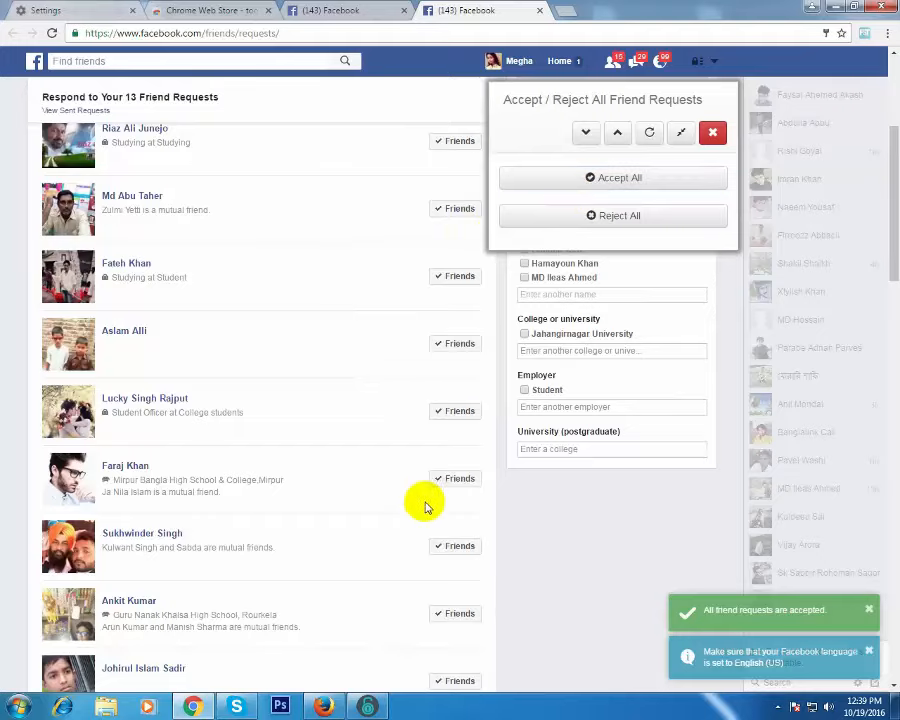
{"action": "scroll", "coordinate": [346, 392], "scroll_direction": "down", "scroll_amount": 5}
{"action": "scroll", "coordinate": [350, 388], "scroll_direction": "up", "scroll_amount": 3}
{"action": "scroll", "coordinate": [352, 385], "scroll_direction": "up", "scroll_amount": 5}
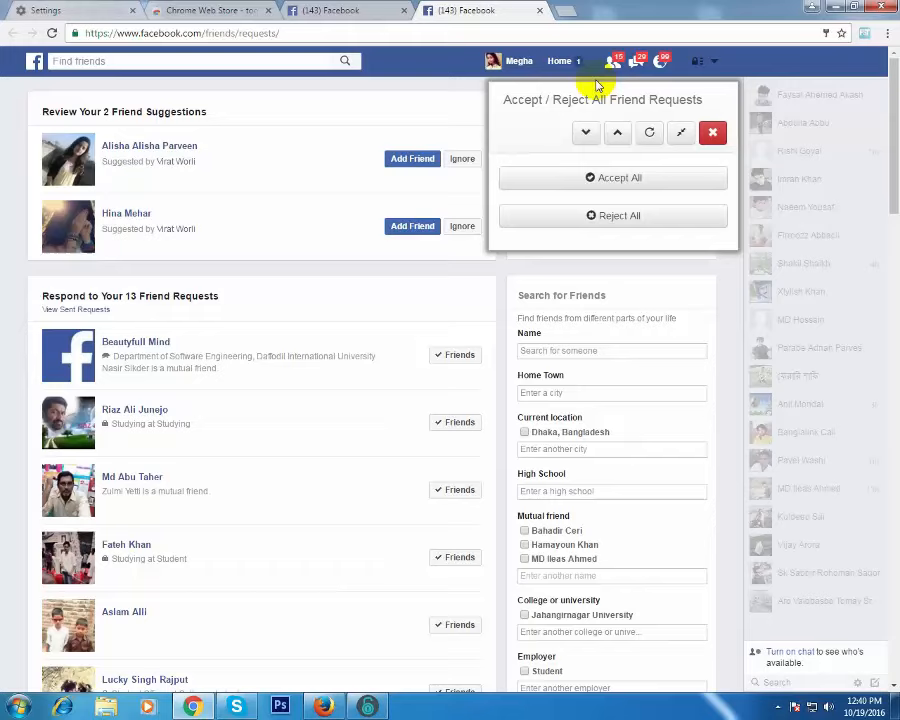
{"action": "left_click", "coordinate": [711, 131]}
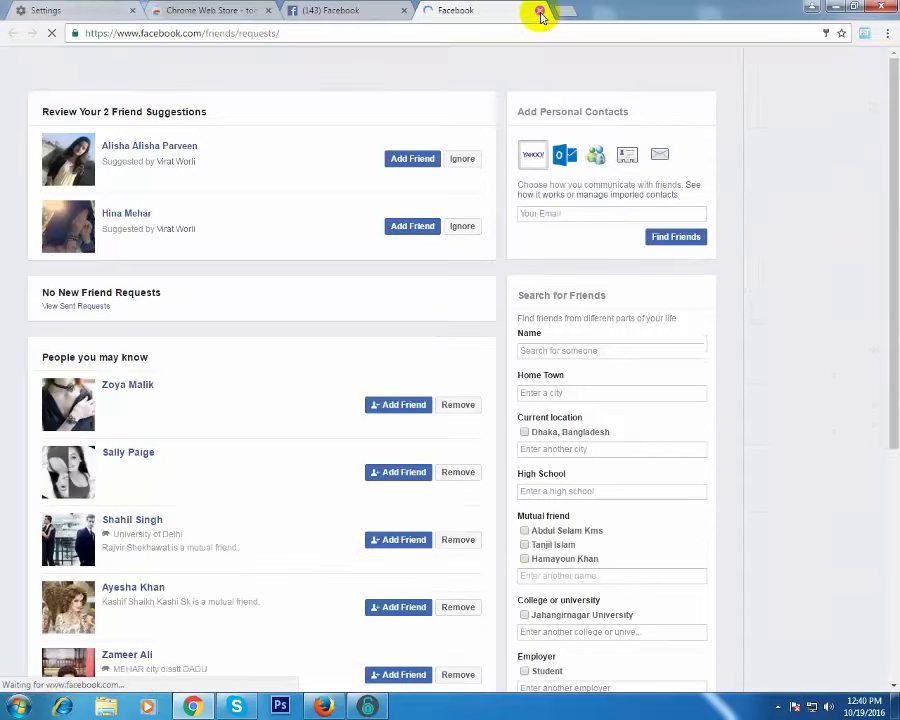
{"action": "left_click", "coordinate": [540, 12]}
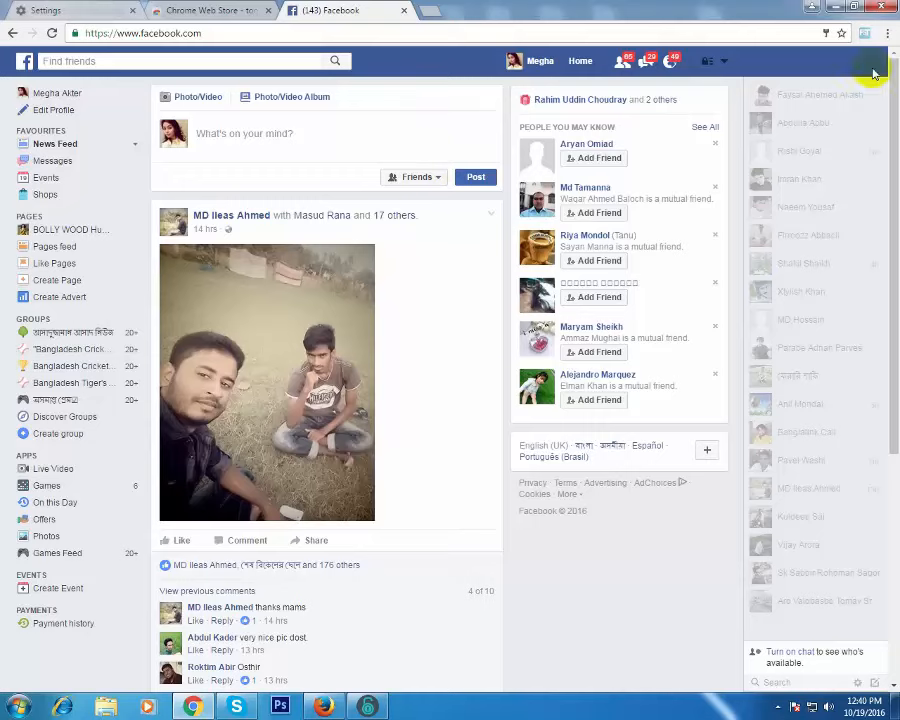
- Open Toolkit For Facebook's Group Posting Tool 1 (Graph API Explorer) and go through its access token, message and link fields
{"action": "left_click", "coordinate": [866, 36]}
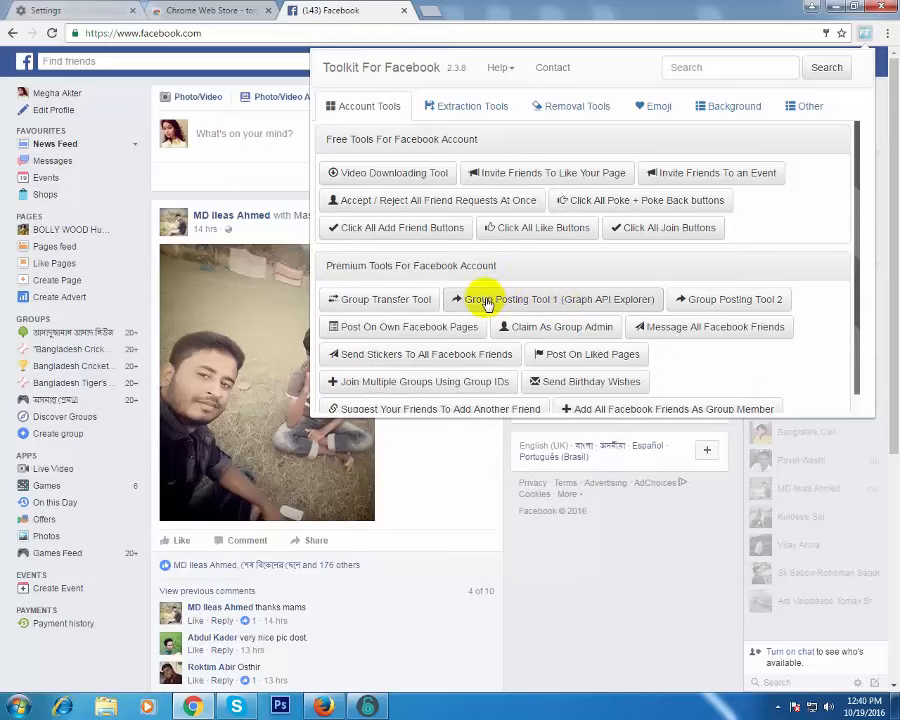
{"action": "left_click", "coordinate": [590, 302]}
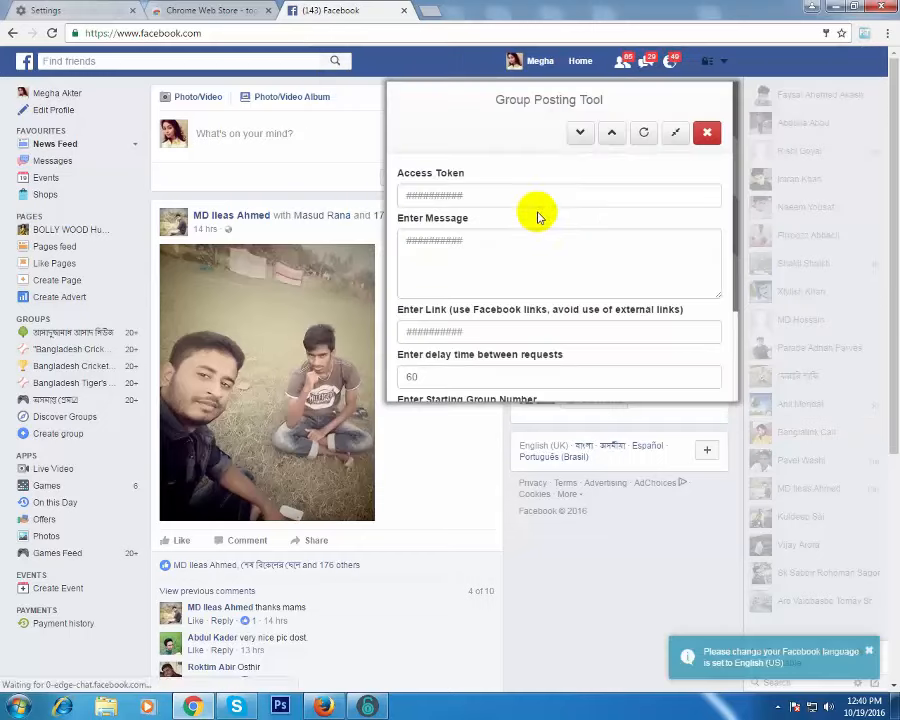
{"action": "left_click", "coordinate": [519, 195]}
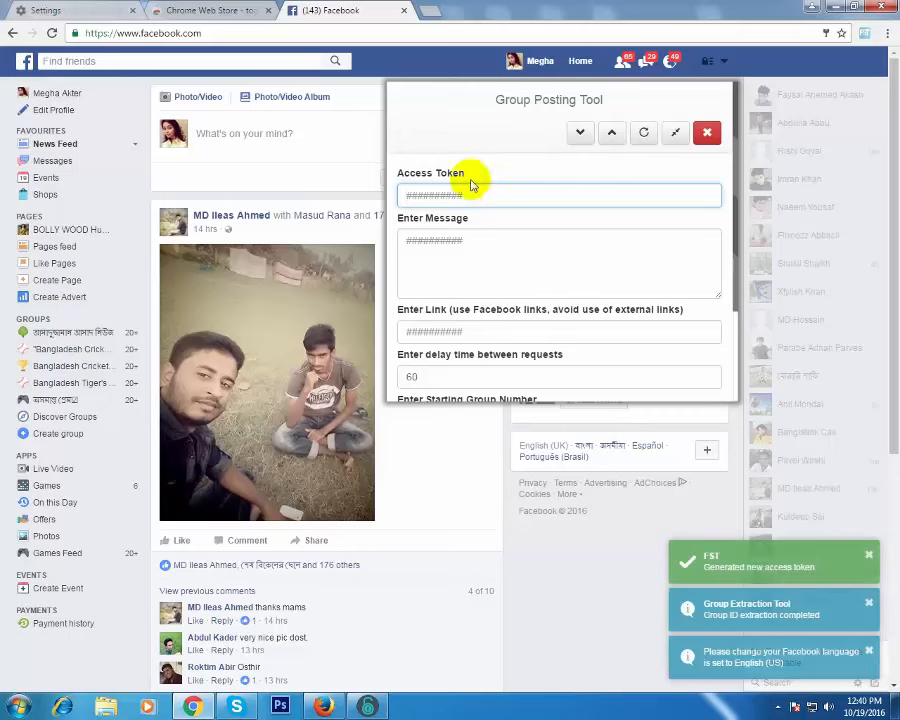
{"action": "left_click", "coordinate": [477, 248]}
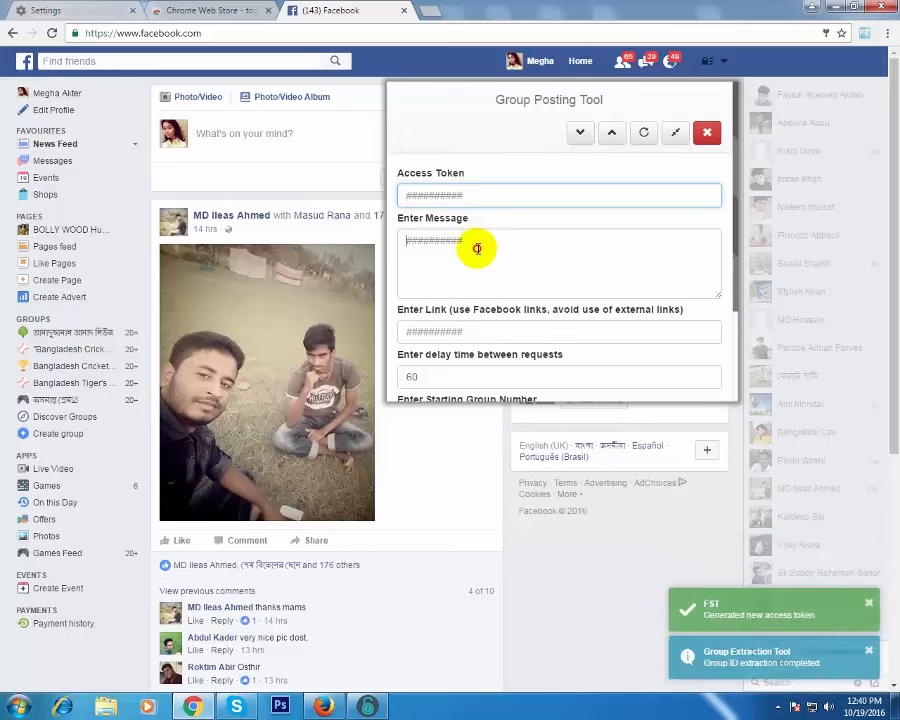
{"action": "left_click", "coordinate": [484, 333]}
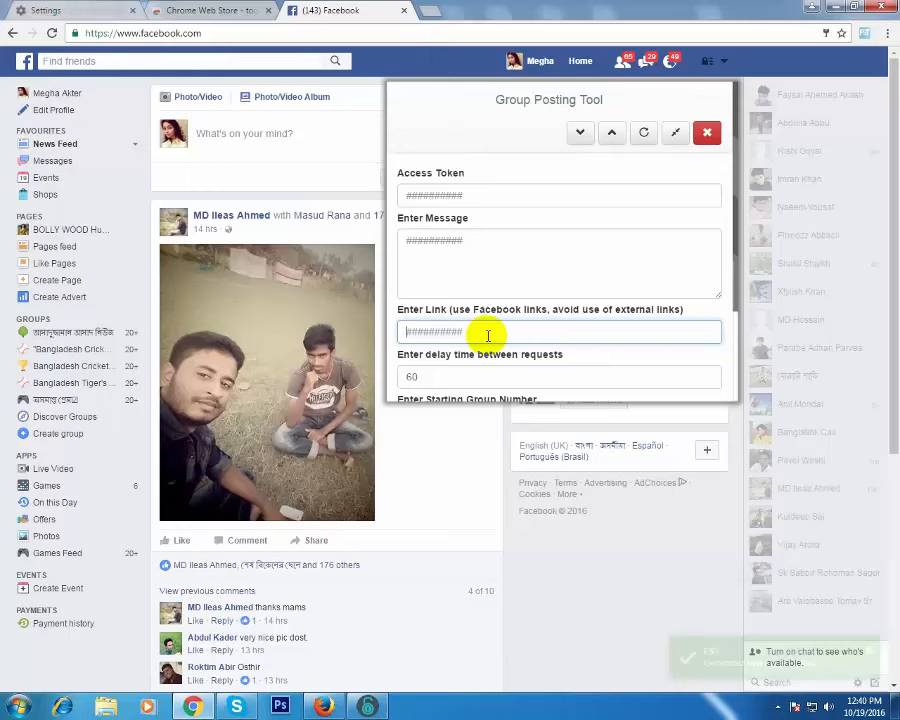
{"action": "left_click", "coordinate": [486, 193]}
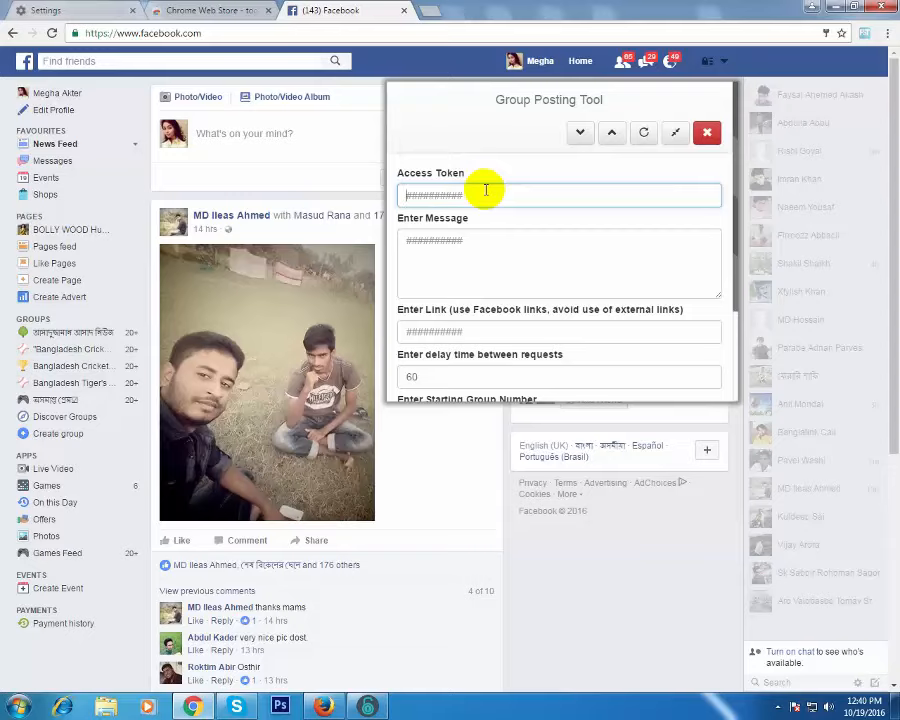
- Open a blank Chrome tab, and get to the desktop by minimizing Chrome and closing Firefox
{"action": "left_click", "coordinate": [429, 10]}
{"action": "left_click", "coordinate": [813, 8]}
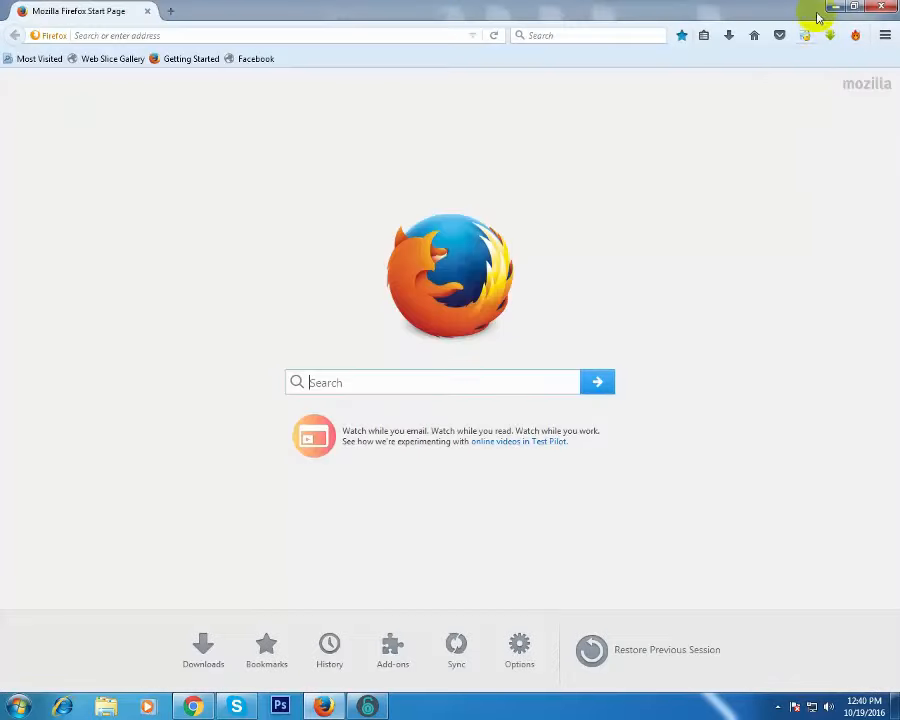
{"action": "left_click", "coordinate": [868, 8]}
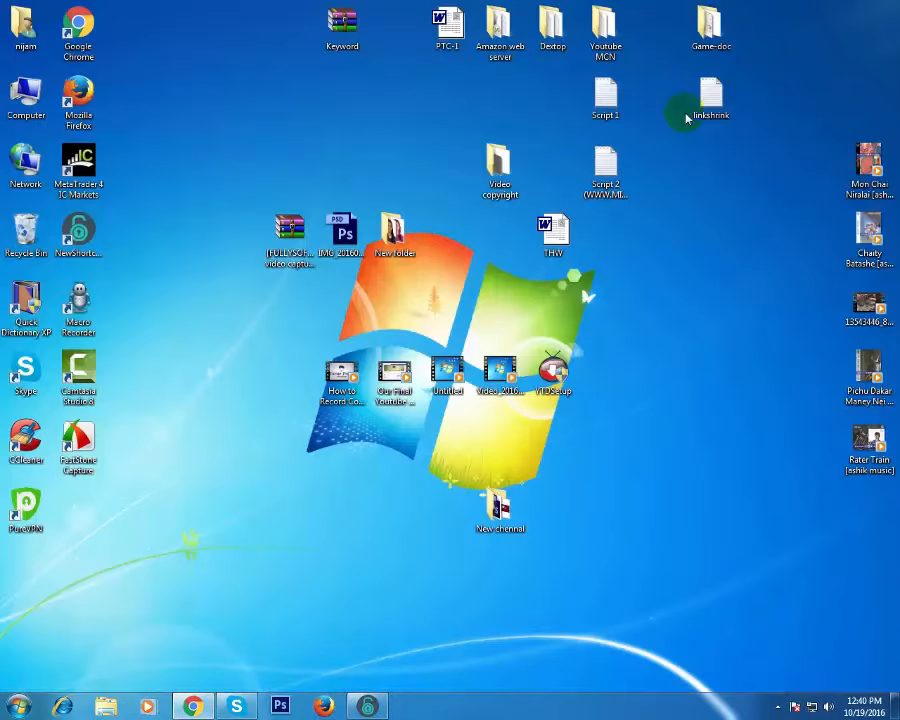
{"action": "double_click", "coordinate": [709, 100]}
{"action": "left_click_drag", "start_coordinate": [378, 186], "coordinate": [211, 186]}
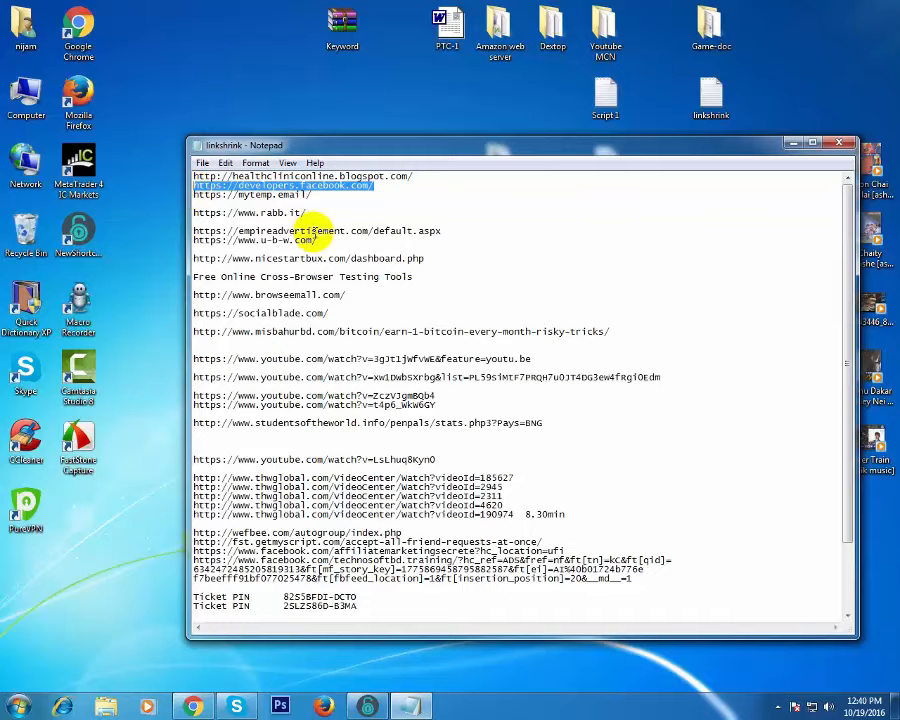
{"action": "left_click", "coordinate": [838, 143]}
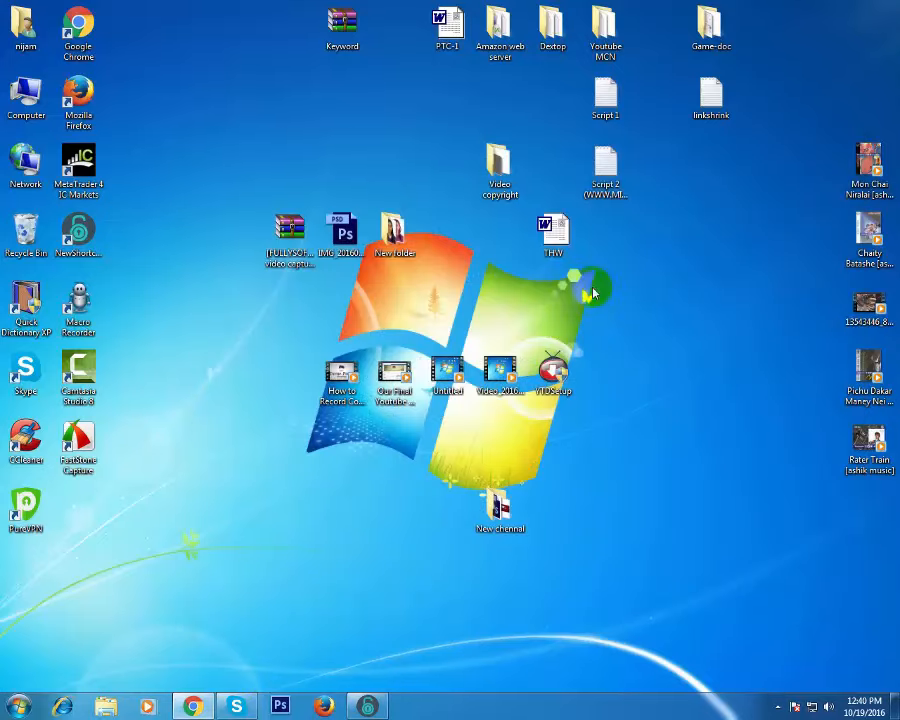
{"action": "mouse_move", "coordinate": [193, 706]}
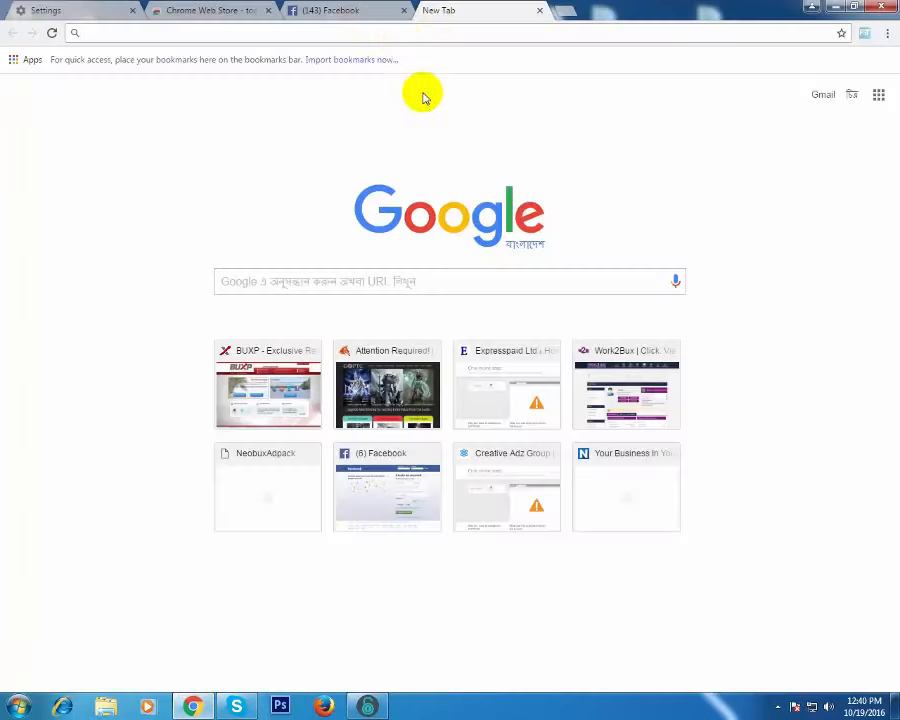
{"action": "left_click", "coordinate": [406, 33]}
{"action": "type", "text": "https://developers.facebook.com/"}
{"action": "key", "text": "Return"}
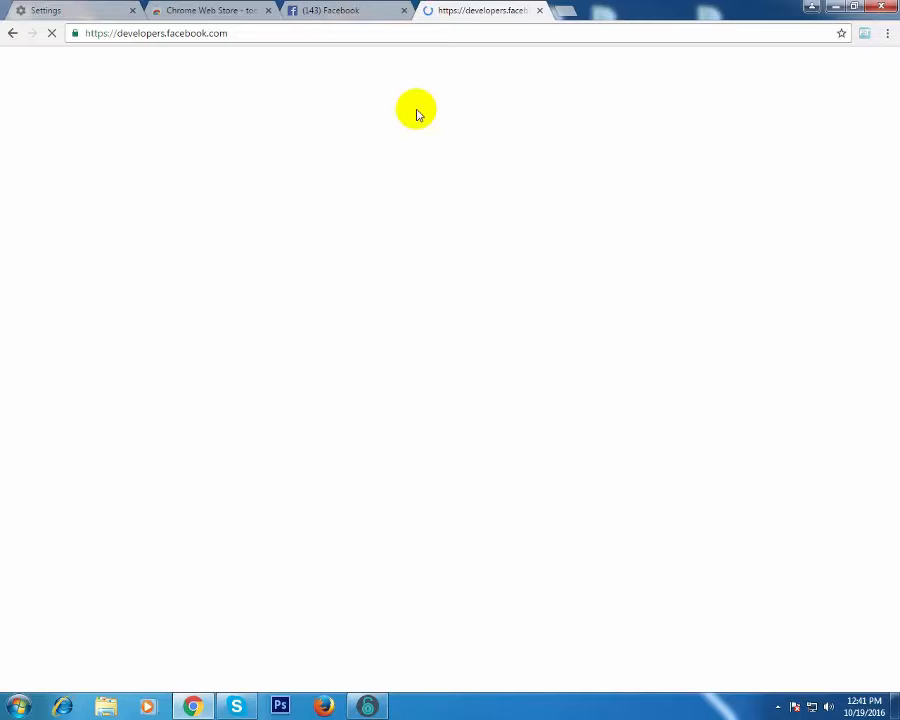
{"action": "left_click", "coordinate": [353, 11]}
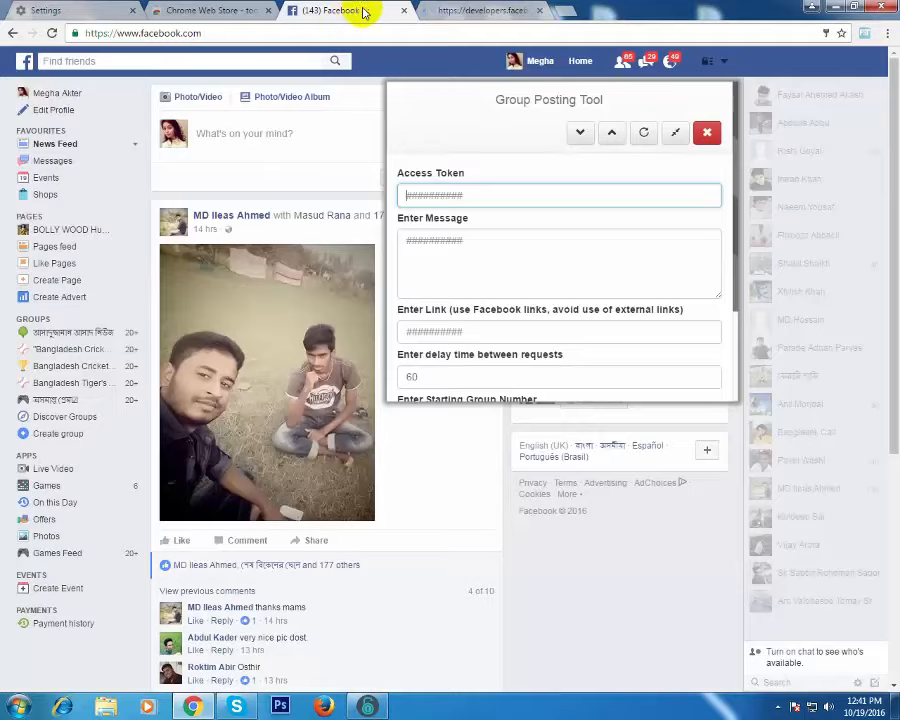
{"action": "left_click", "coordinate": [452, 10]}
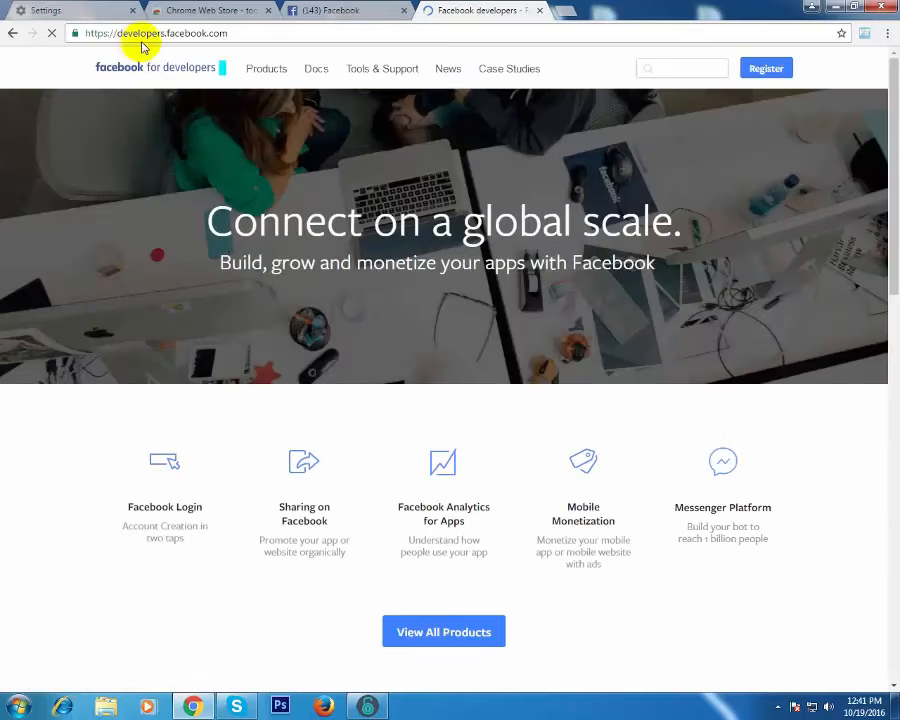
- Open the Graph API Explorer from the Tools & Support page of Facebook for Developers
{"action": "left_click", "coordinate": [384, 126]}
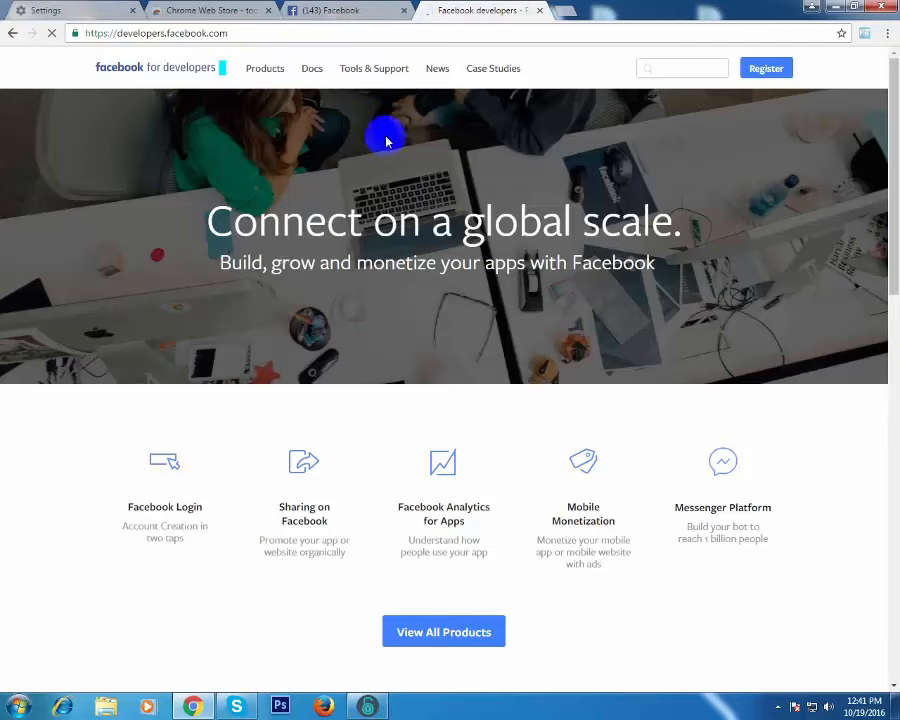
{"action": "left_click", "coordinate": [365, 72]}
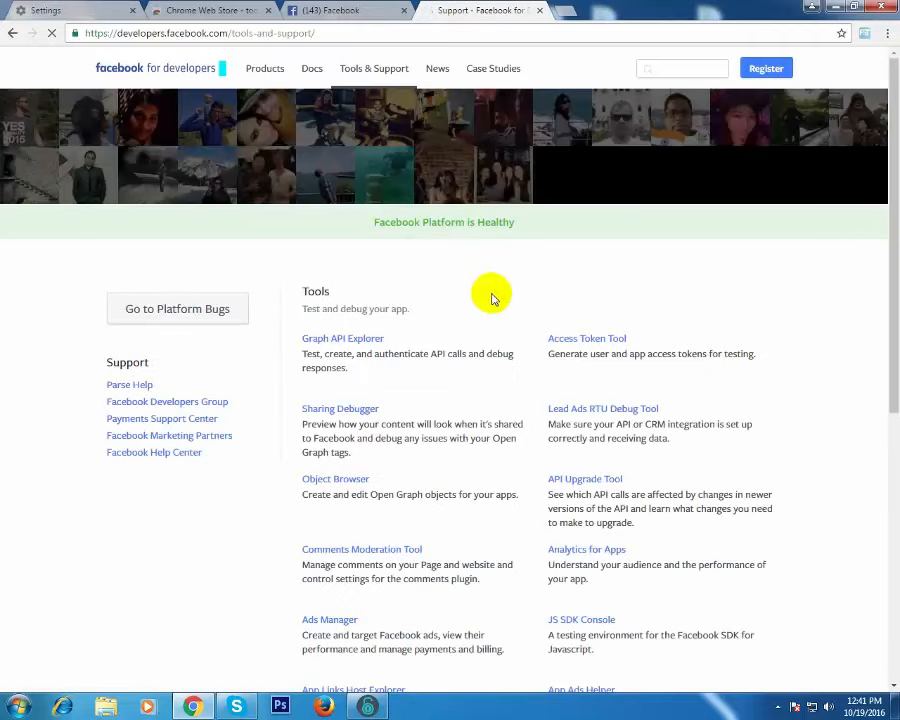
{"action": "left_click", "coordinate": [349, 341]}
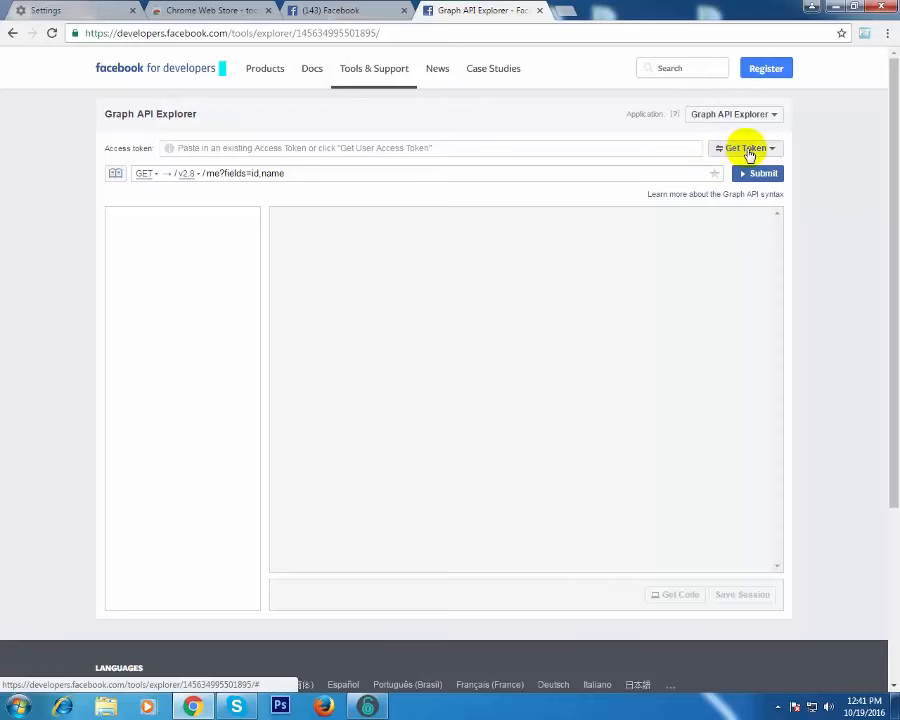
- Generate a user access token with the user_games_activity permission and authorize Graph API Explorer with the logged-in Facebook account
{"action": "left_click", "coordinate": [749, 155]}
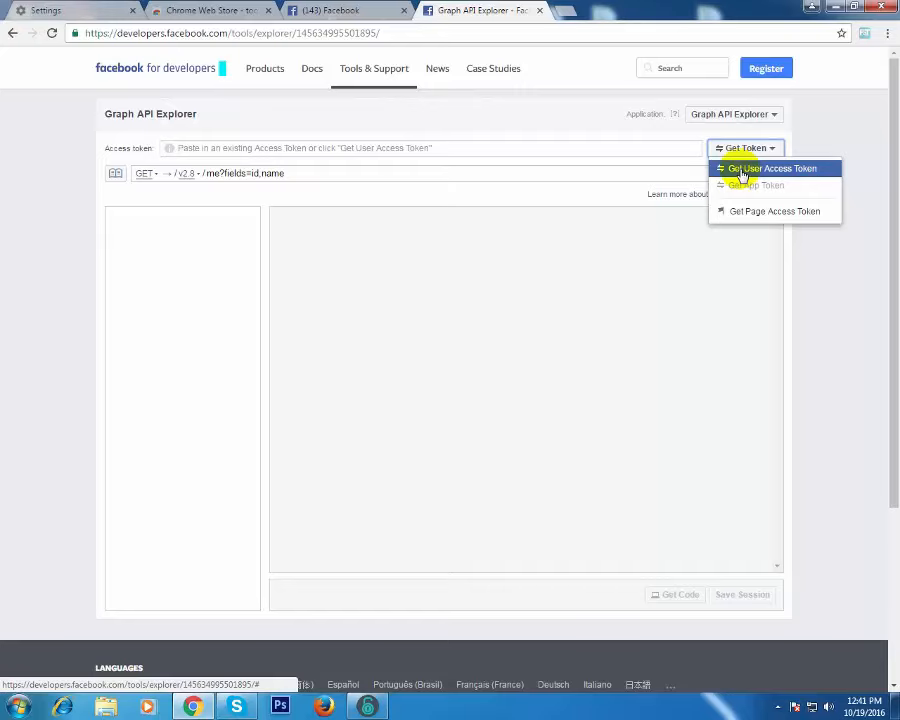
{"action": "left_click", "coordinate": [743, 170]}
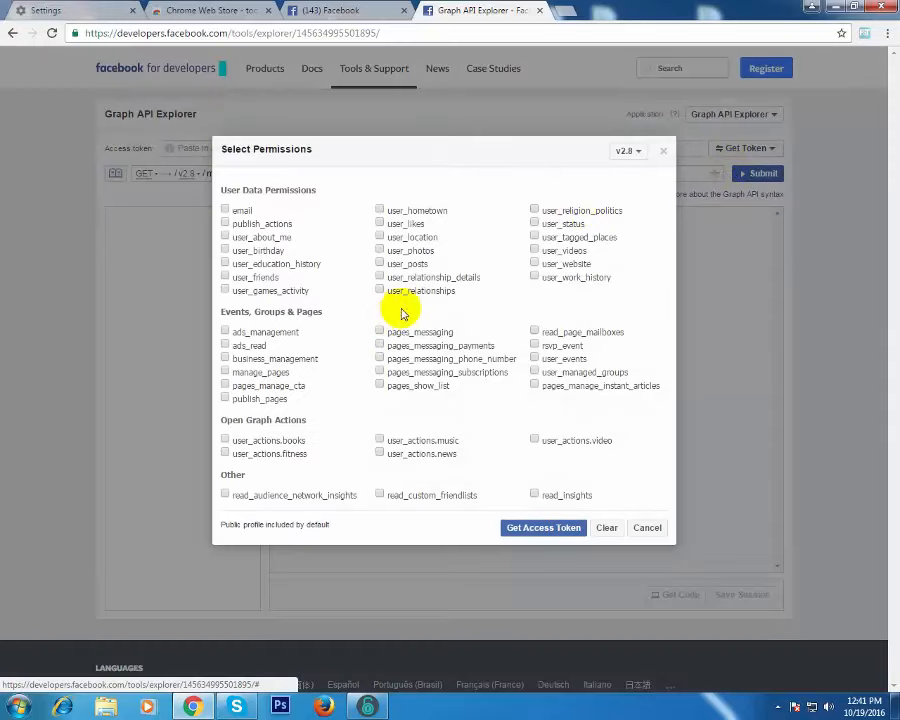
{"action": "left_click", "coordinate": [225, 291]}
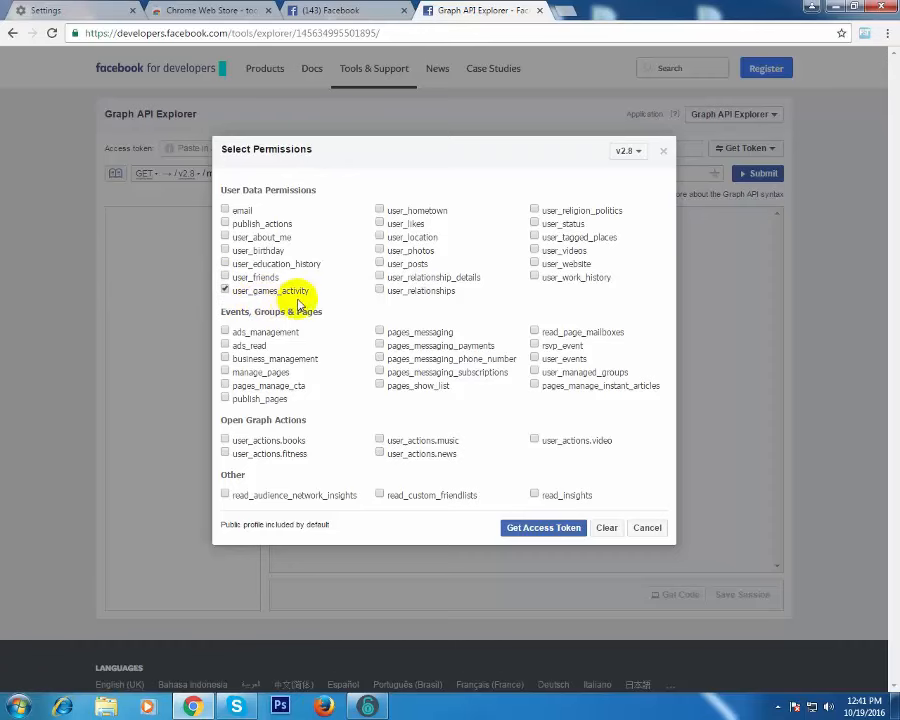
{"action": "left_click", "coordinate": [540, 529]}
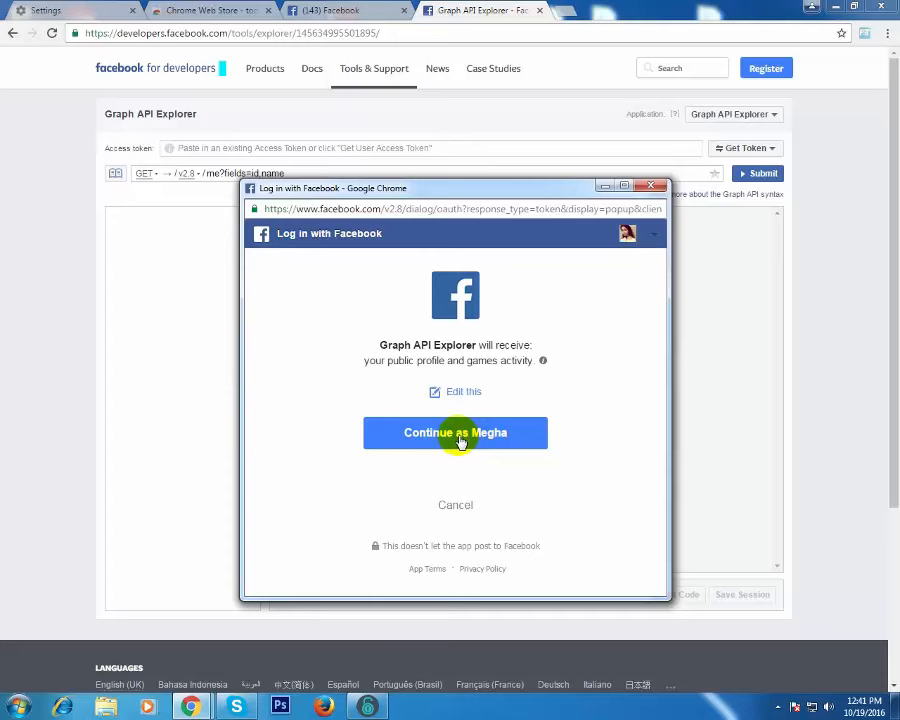
{"action": "left_click", "coordinate": [461, 442]}
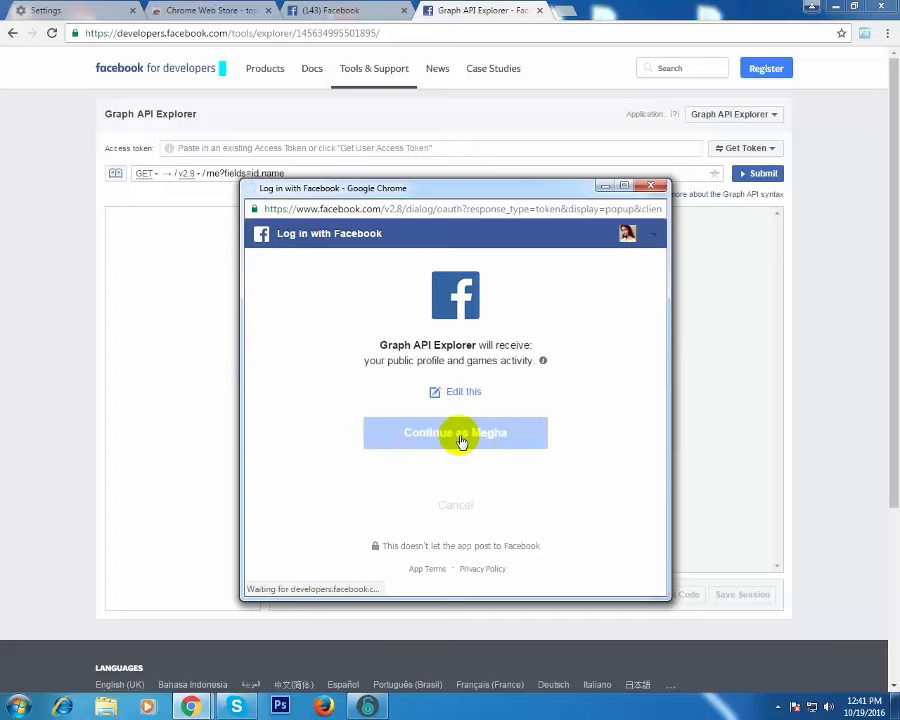
- Copy the generated access token and paste it into the Access Token field of the Group Posting Tool on the Facebook page
{"action": "triple_click", "coordinate": [486, 150]}
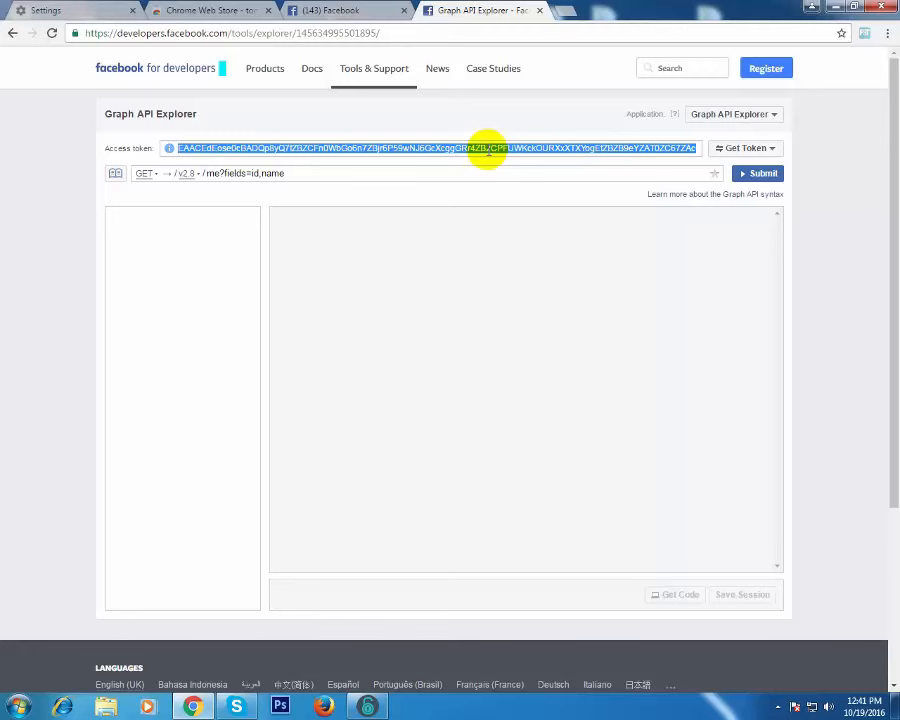
{"action": "right_click", "coordinate": [488, 150]}
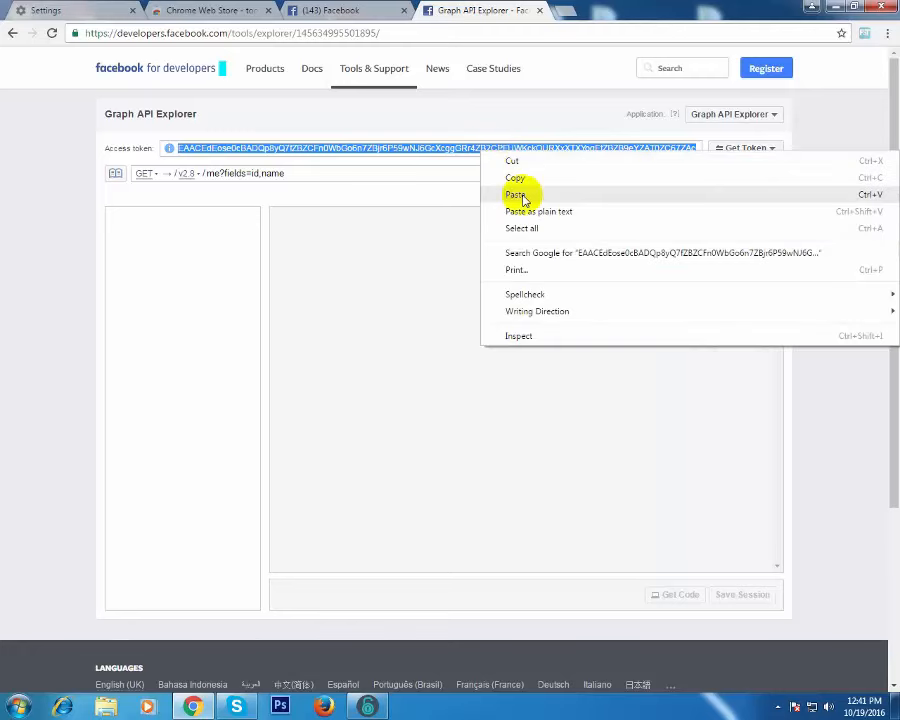
{"action": "left_click", "coordinate": [516, 177]}
{"action": "left_click", "coordinate": [358, 12]}
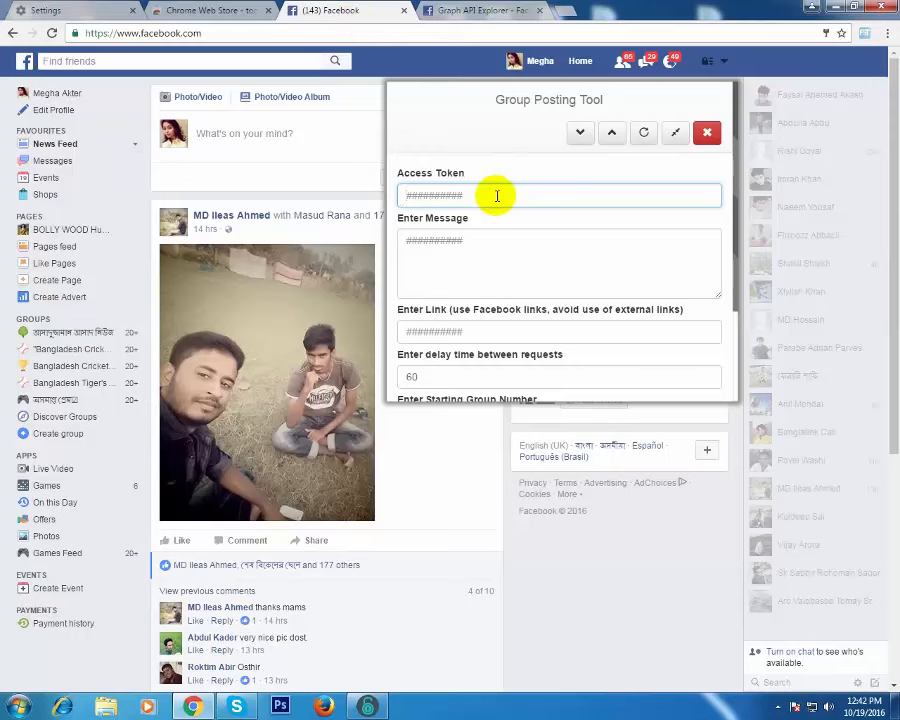
{"action": "key", "text": "ctrl+v"}
- Enter the message "Hello friends how are you all?" in the Group Posting Tool and go to the link field
{"action": "left_click", "coordinate": [495, 245]}
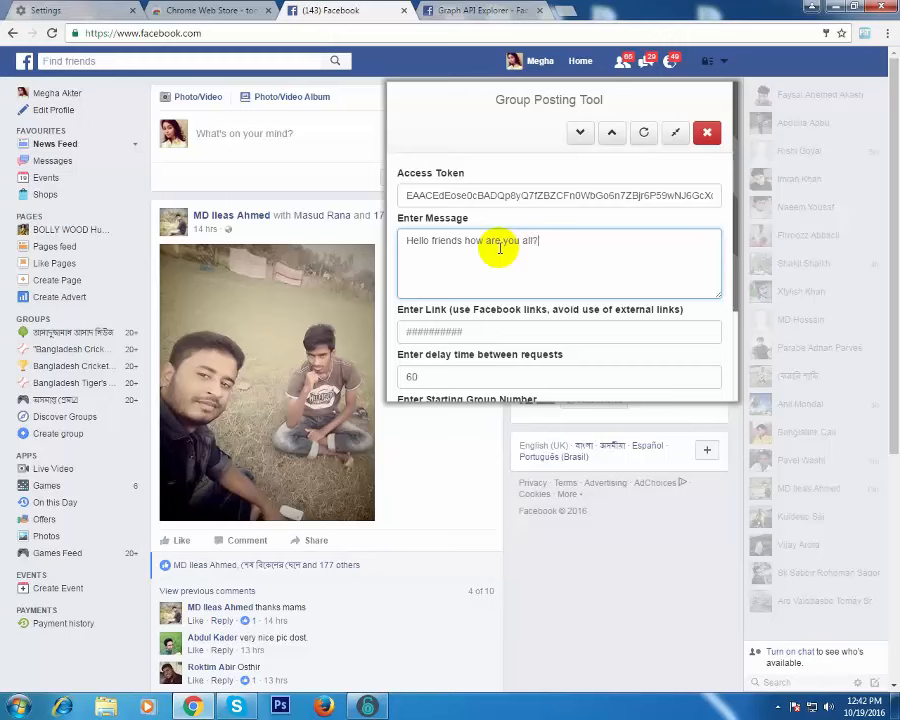
{"action": "left_click", "coordinate": [504, 329]}
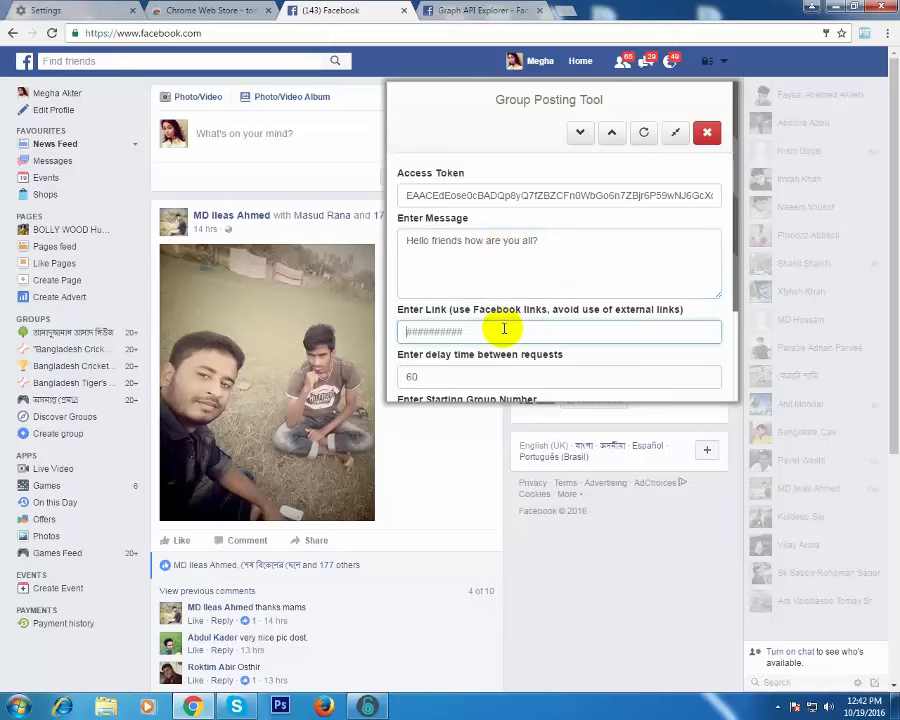
{"action": "left_click", "coordinate": [524, 287]}
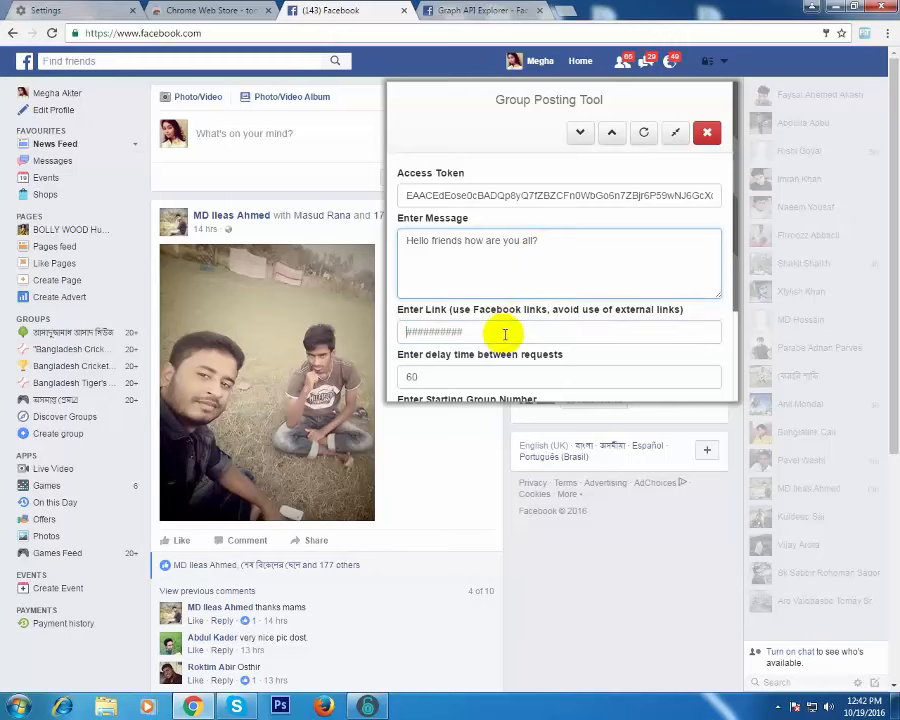
{"action": "left_click", "coordinate": [502, 332]}
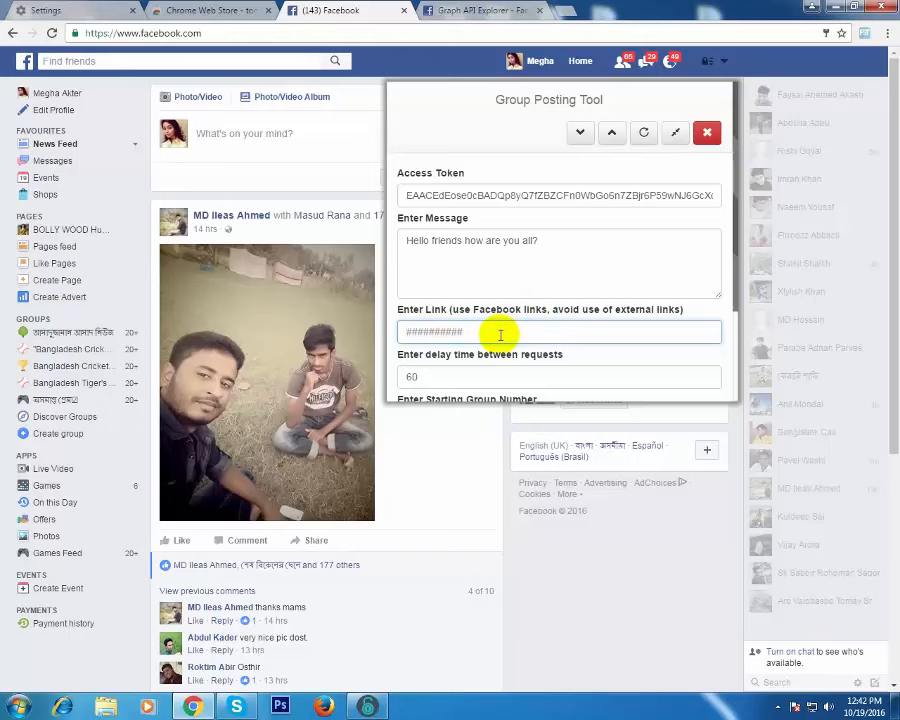
- Copy the YouTube playlist link marked "(chennal)" from the All channel text file in the desktop's Youtube MCN folder, closing the file and folder
{"action": "left_click", "coordinate": [836, 8]}
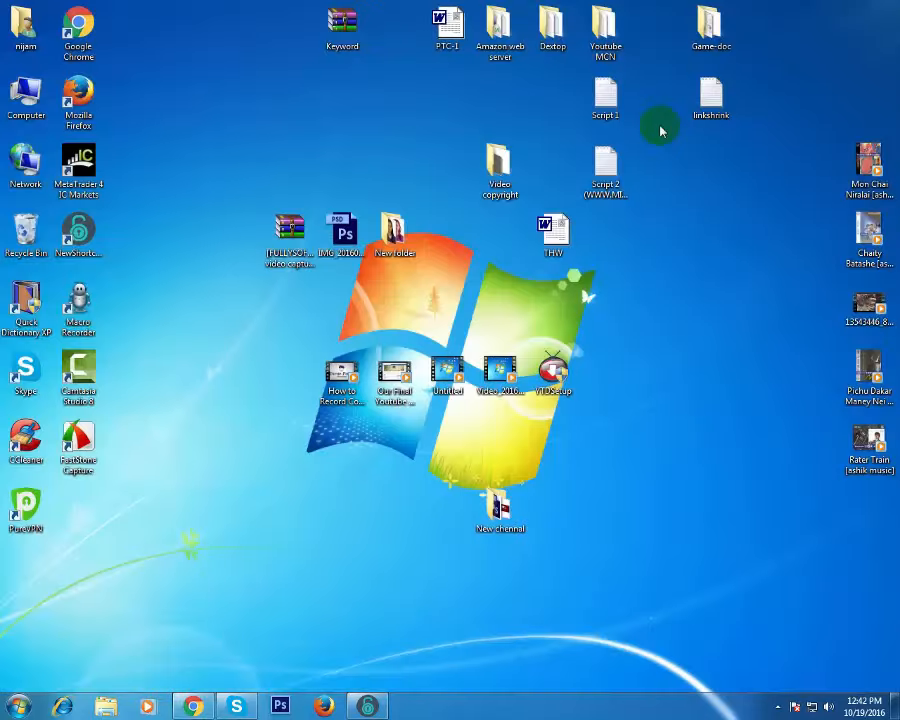
{"action": "double_click", "coordinate": [709, 100]}
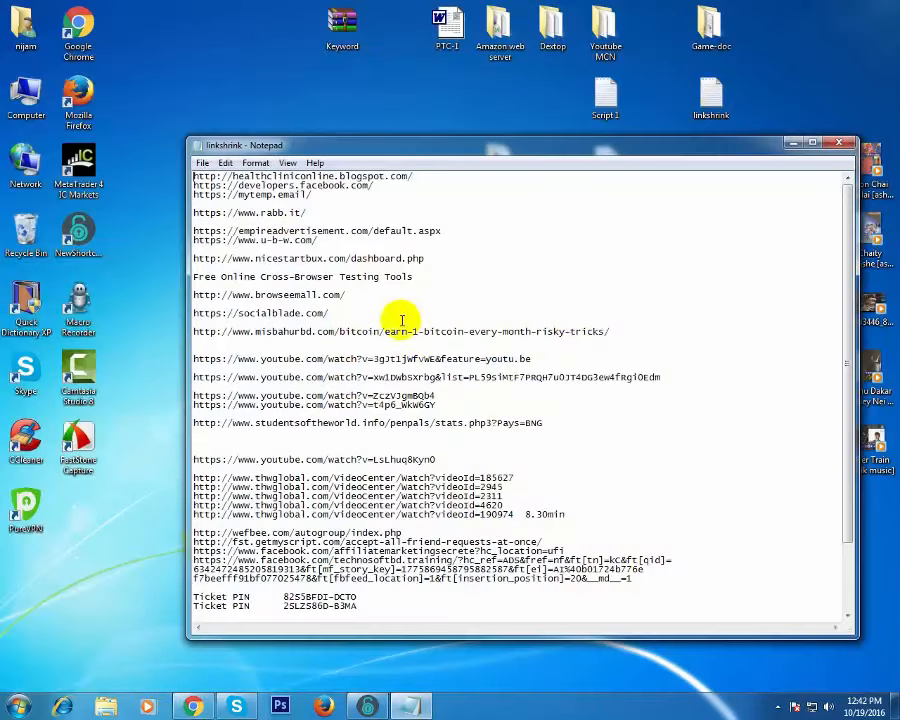
{"action": "left_click", "coordinate": [840, 148]}
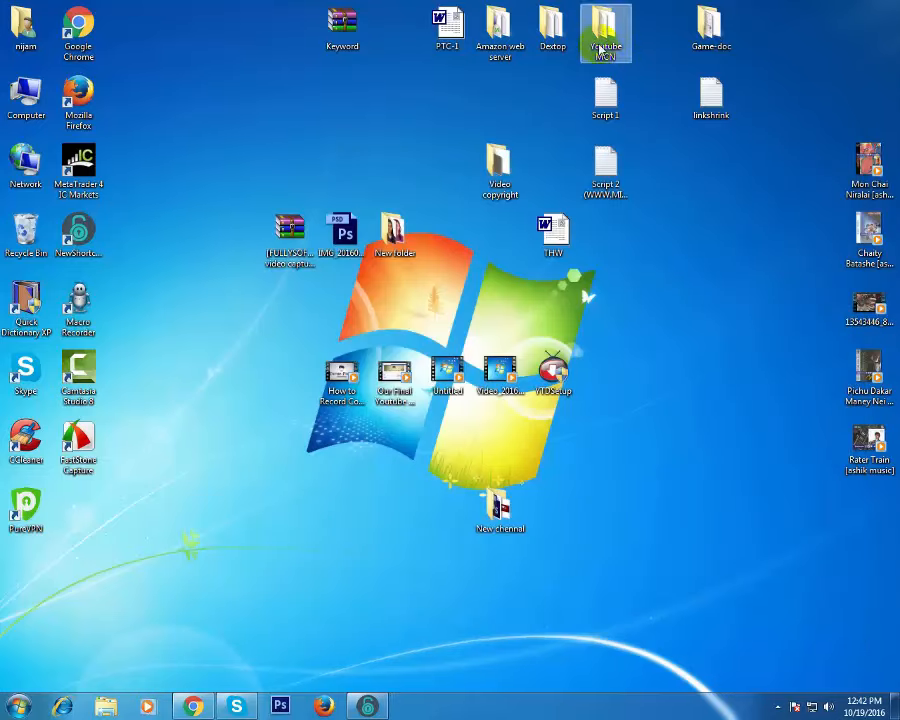
{"action": "double_click", "coordinate": [603, 32]}
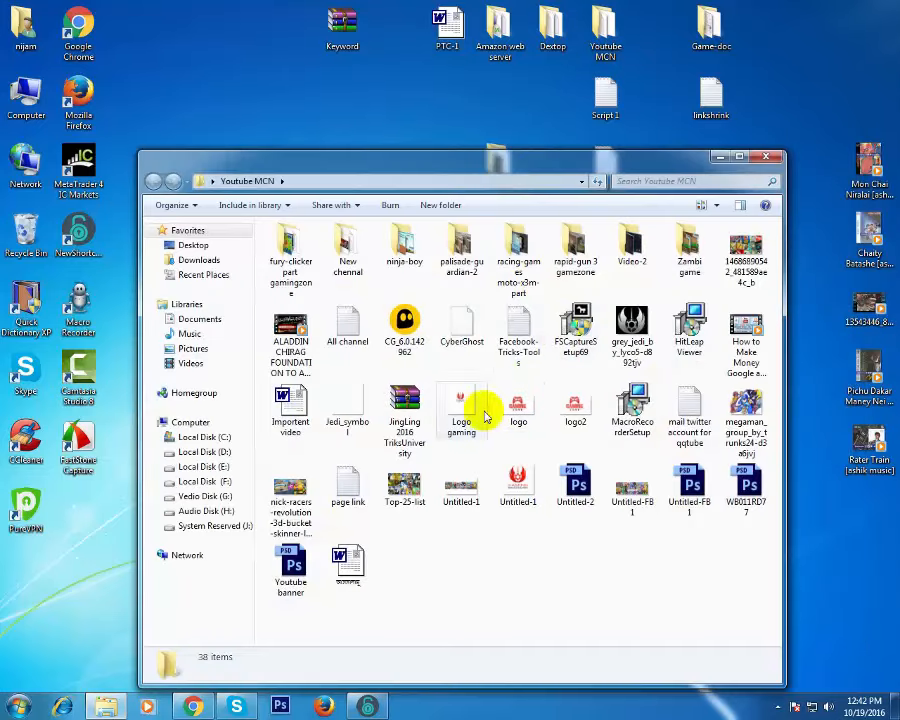
{"action": "double_click", "coordinate": [346, 336]}
{"action": "left_click_drag", "start_coordinate": [665, 186], "coordinate": [206, 178]}
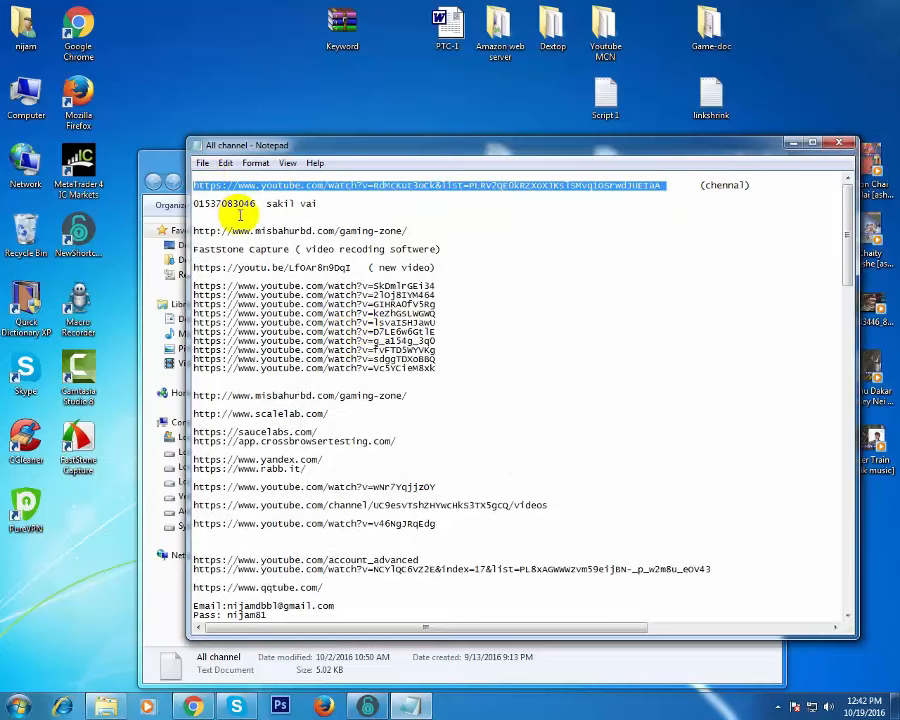
{"action": "left_click", "coordinate": [837, 144]}
{"action": "left_click", "coordinate": [760, 157]}
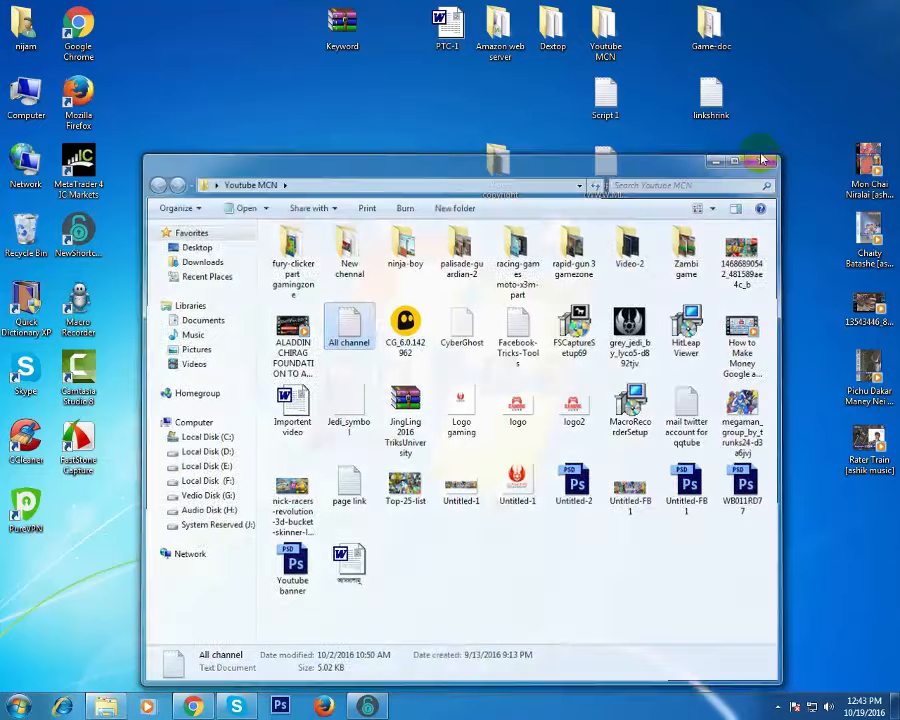
- Switch back to Chrome and paste the copied YouTube playlist link as the Group Posting Tool's link
{"action": "left_click", "coordinate": [193, 706]}
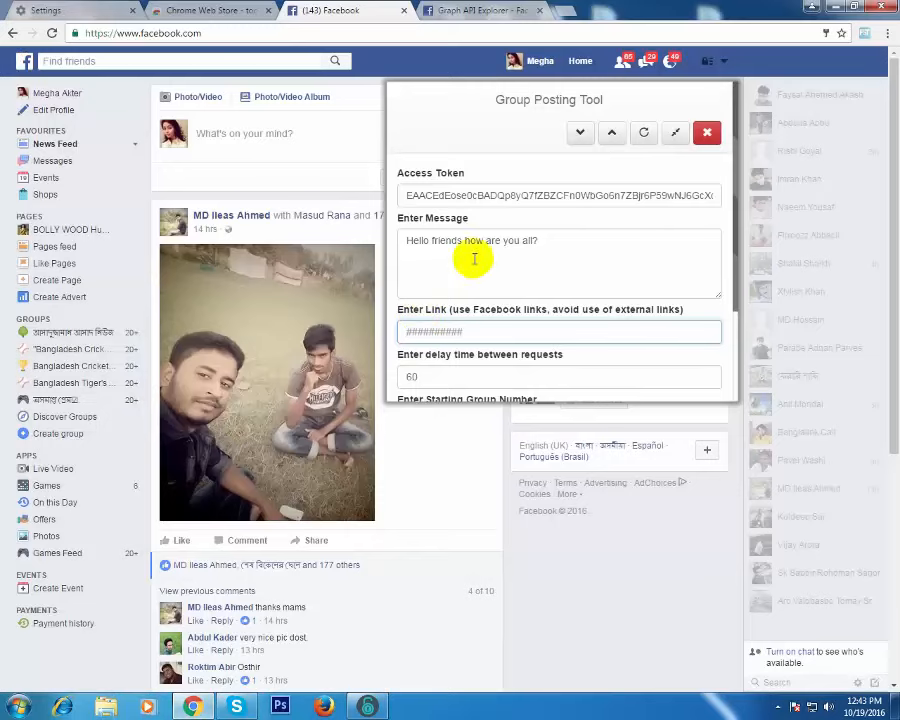
{"action": "left_click", "coordinate": [472, 328]}
{"action": "key", "text": "ctrl+v"}
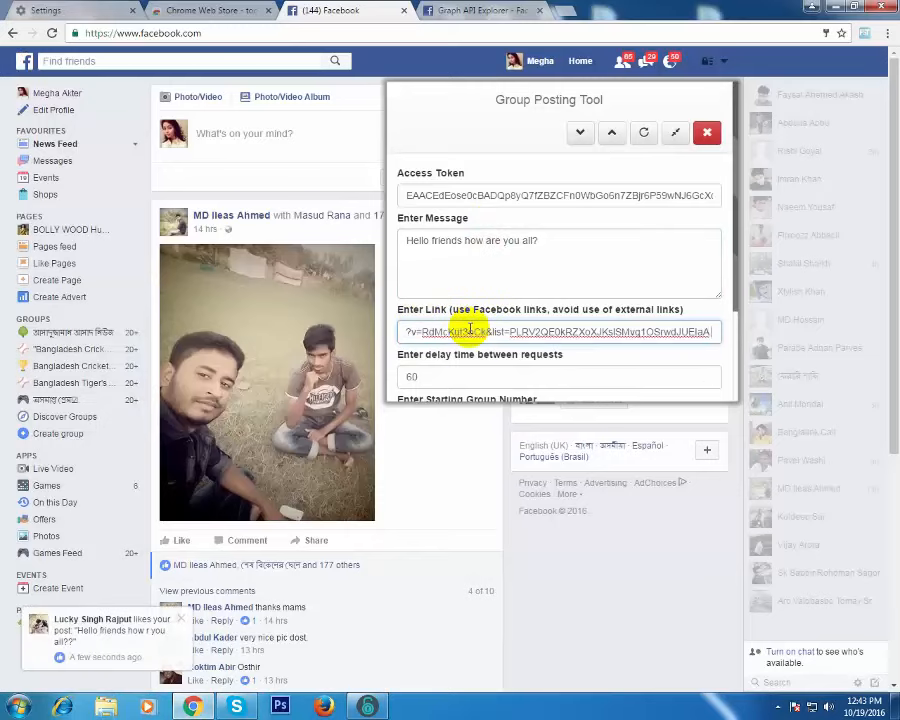
- Set the delay between requests to 2 and the ending group number to 50, and try to post from group 1
{"action": "left_click", "coordinate": [523, 374]}
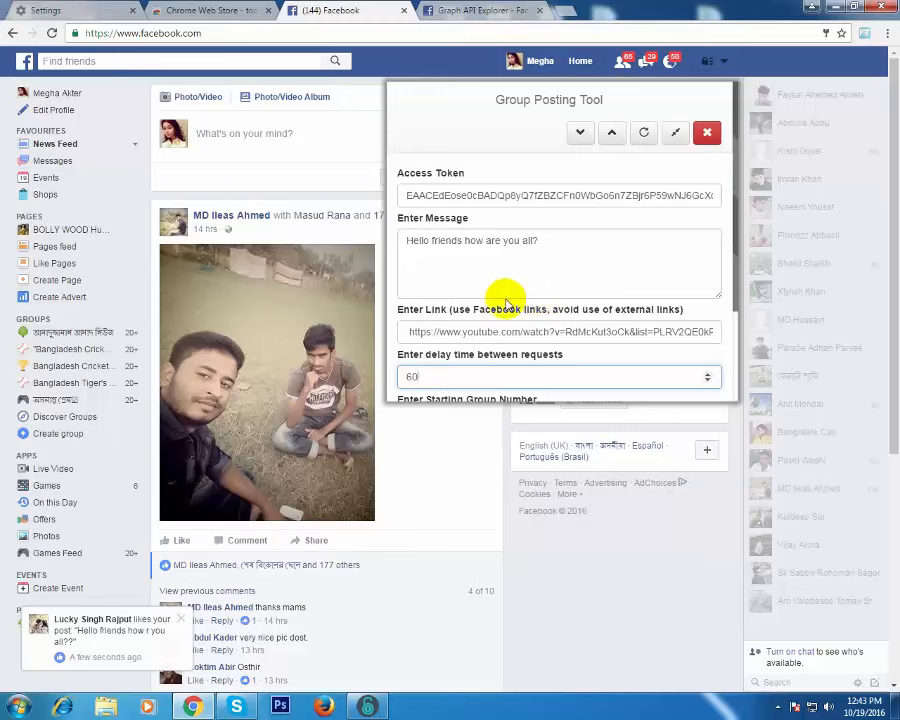
{"action": "scroll", "coordinate": [506, 302], "scroll_direction": "down", "scroll_amount": 2}
{"action": "double_click", "coordinate": [413, 251]}
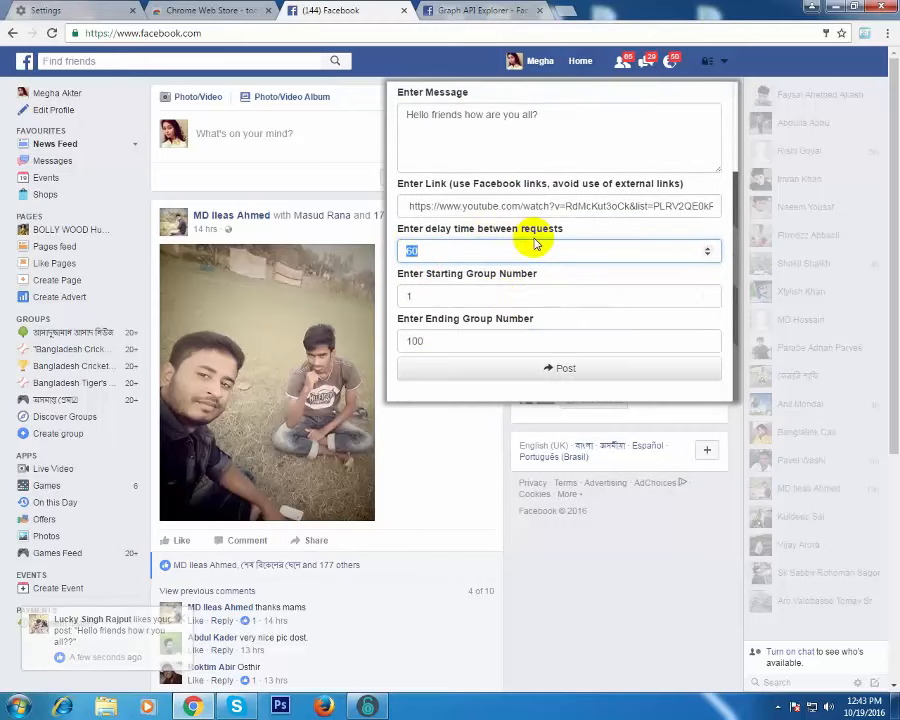
{"action": "type", "text": "2"}
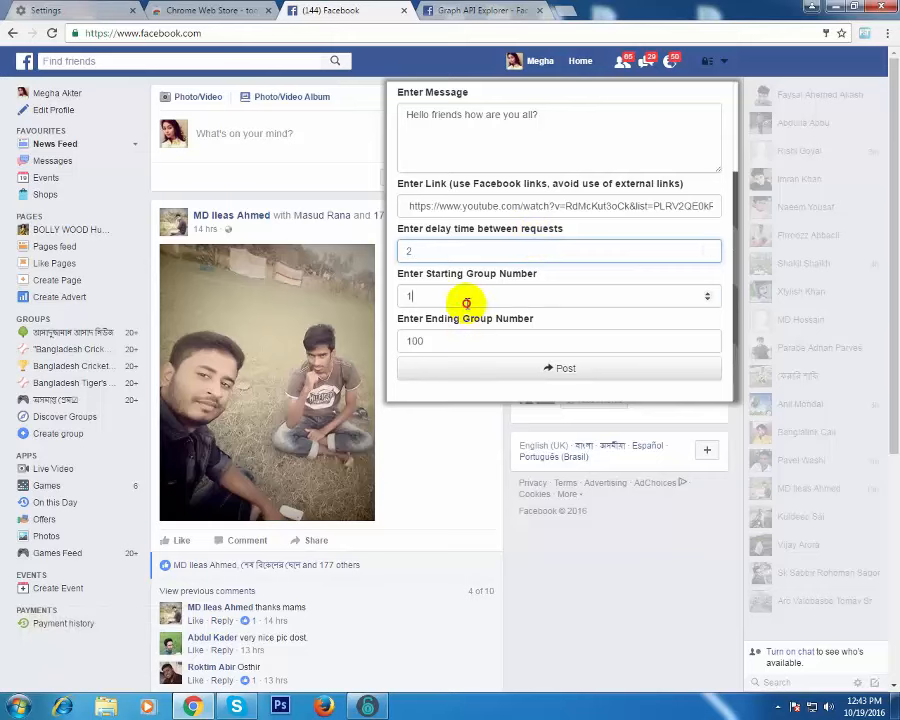
{"action": "left_click", "coordinate": [462, 297]}
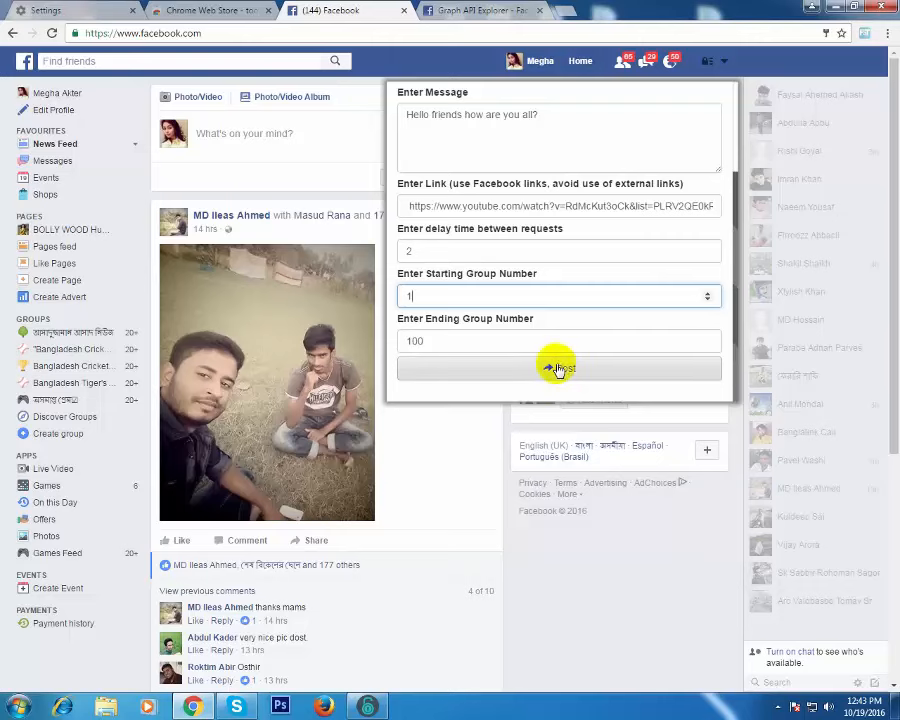
{"action": "left_click_drag", "start_coordinate": [450, 341], "coordinate": [402, 341]}
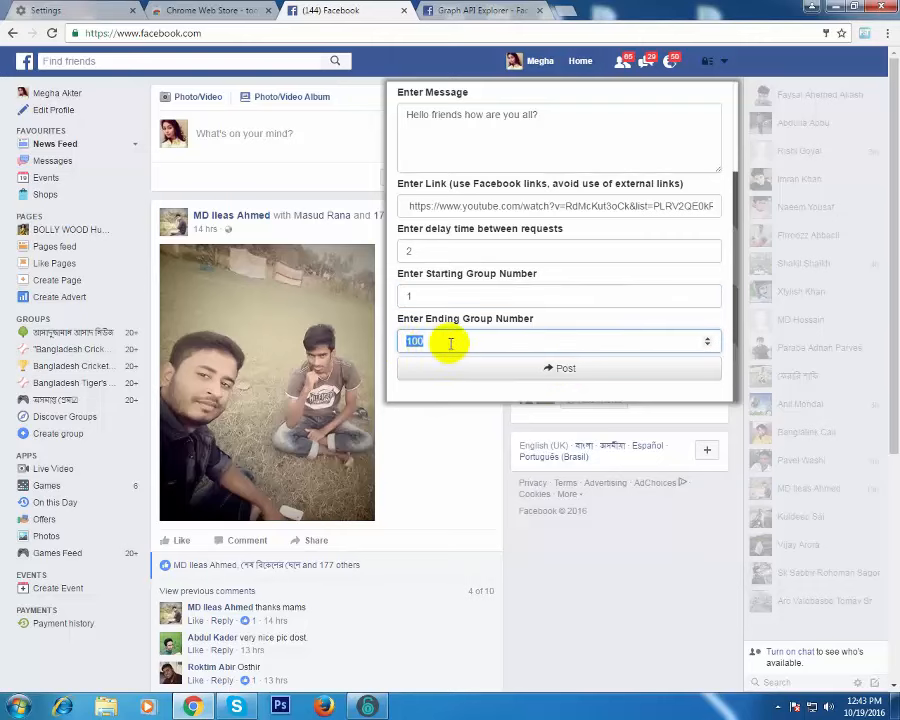
{"action": "left_click", "coordinate": [412, 340]}
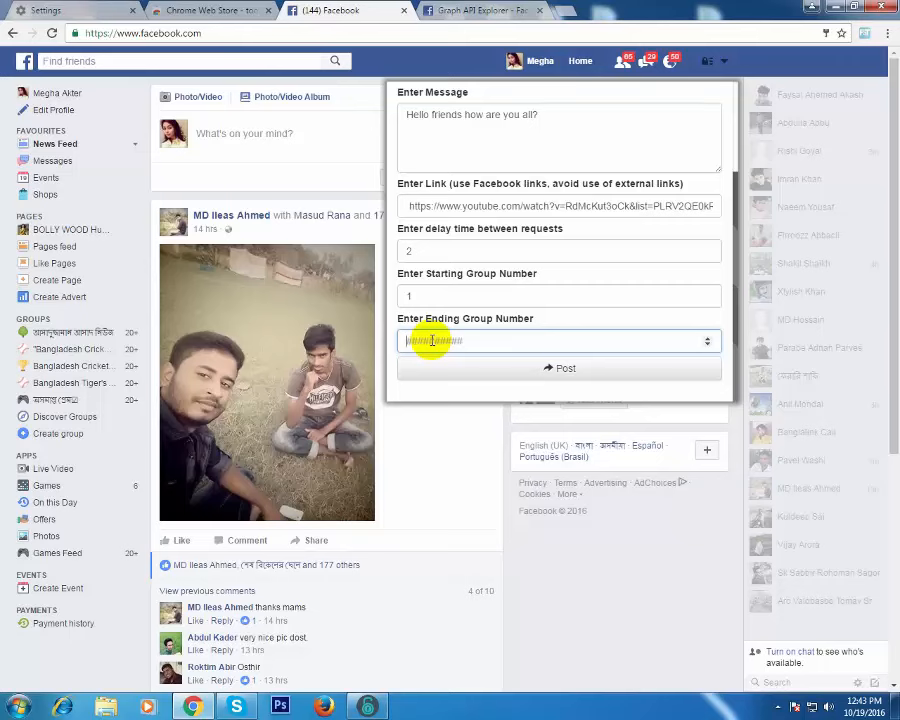
{"action": "left_click", "coordinate": [540, 368]}
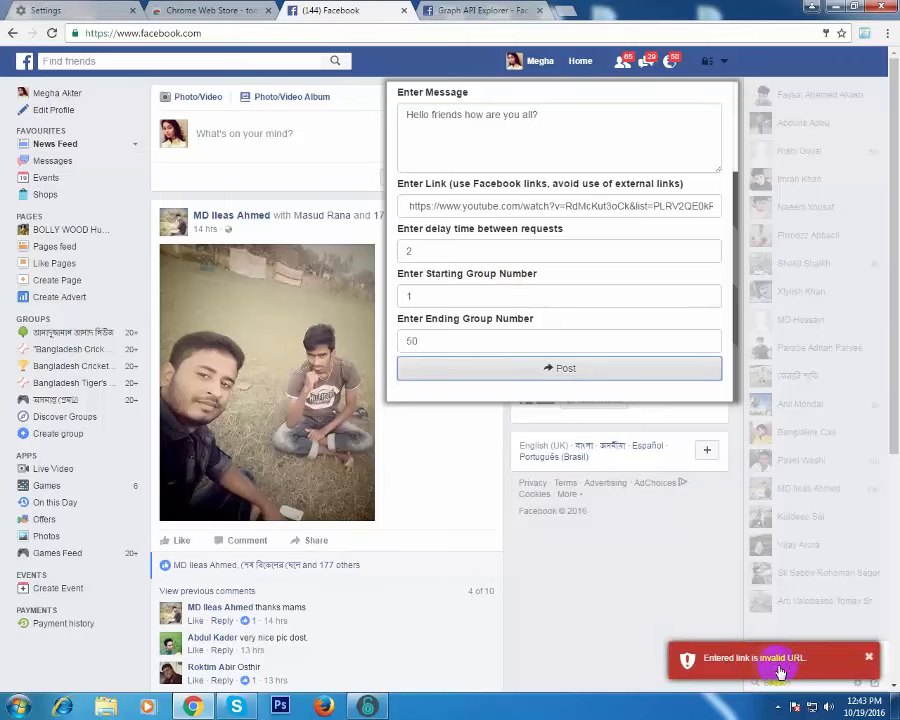
- Clear the YouTube playlist link from the Group Posting Tool's link field
{"action": "triple_click", "coordinate": [542, 205]}
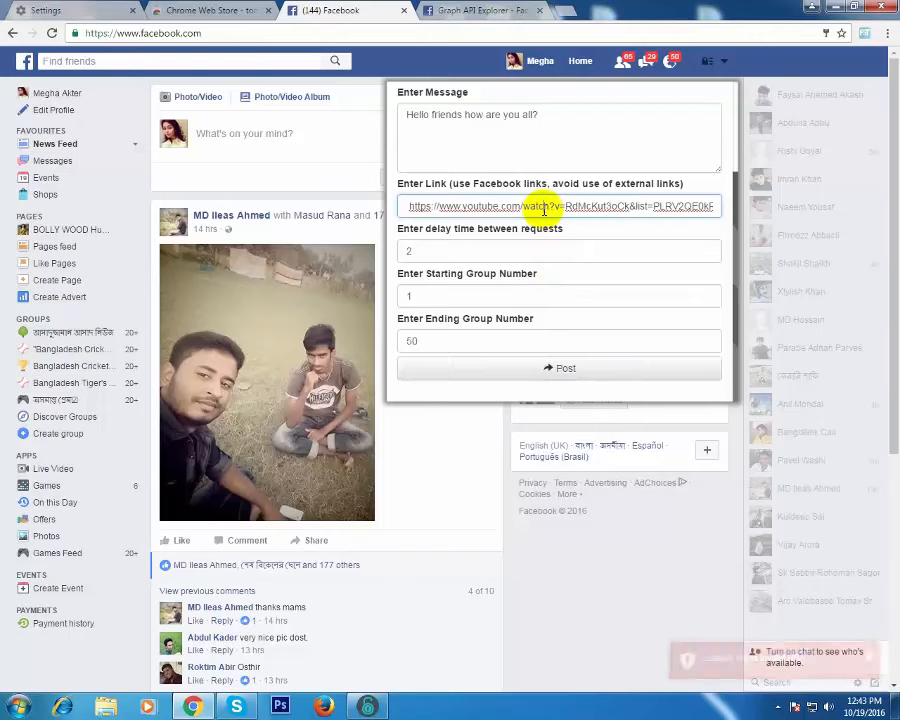
{"action": "triple_click", "coordinate": [600, 206]}
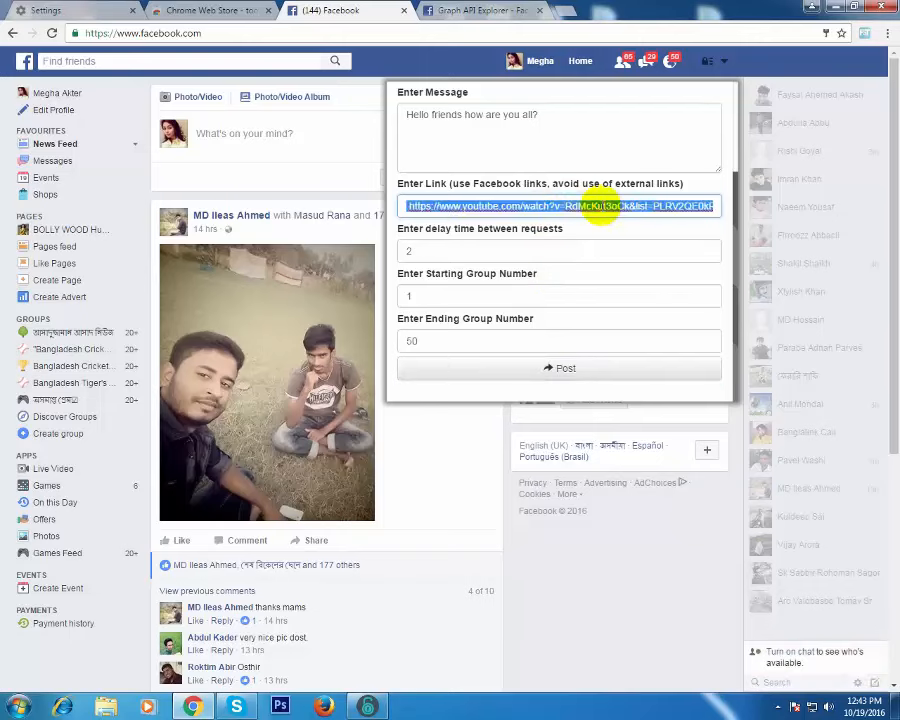
{"action": "key", "text": "BackSpace"}
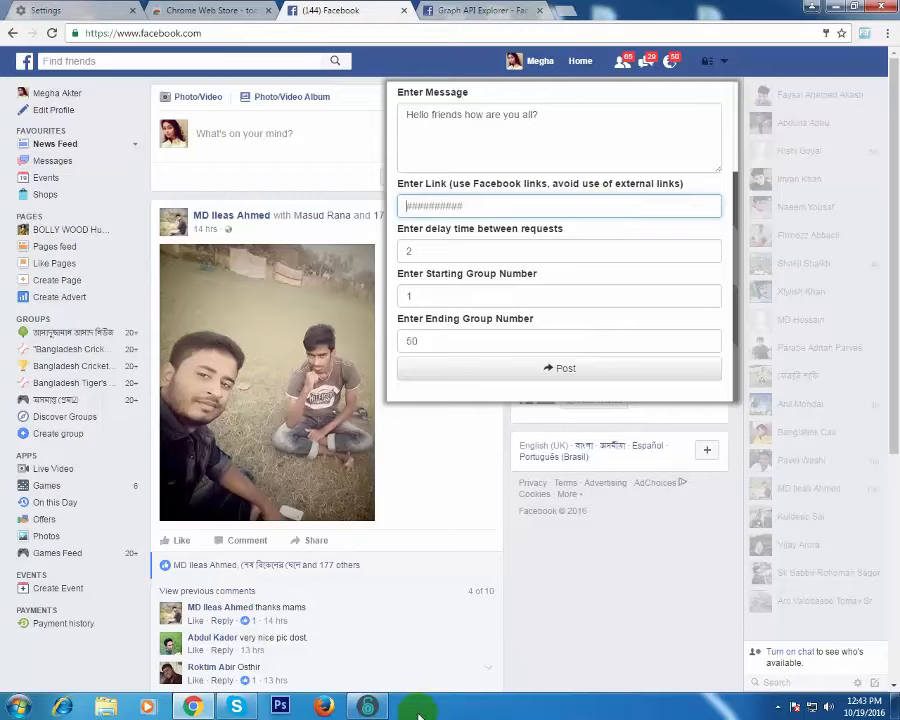
- Copy the first YouTube video link below the "( new video)" line in the Youtube MCN folder's All channel file and return to Chrome
{"action": "left_click", "coordinate": [834, 10]}
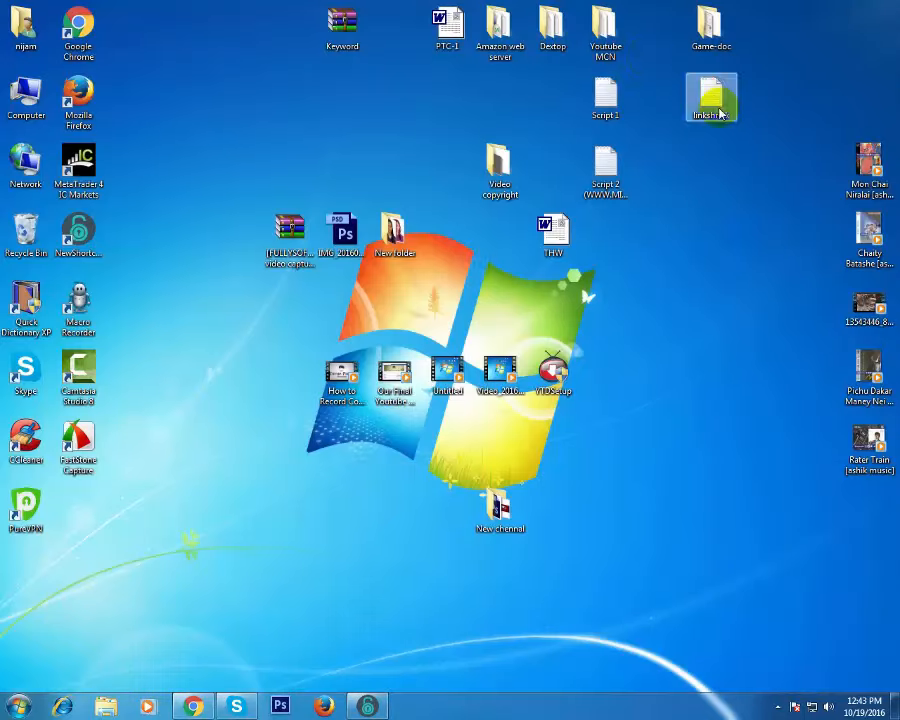
{"action": "double_click", "coordinate": [603, 30]}
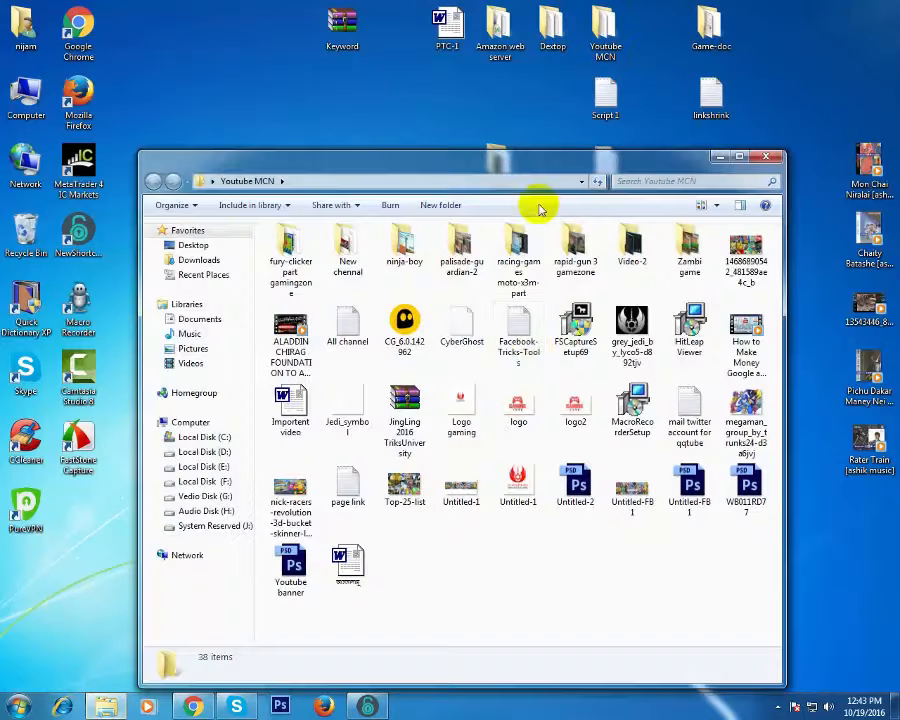
{"action": "double_click", "coordinate": [343, 323]}
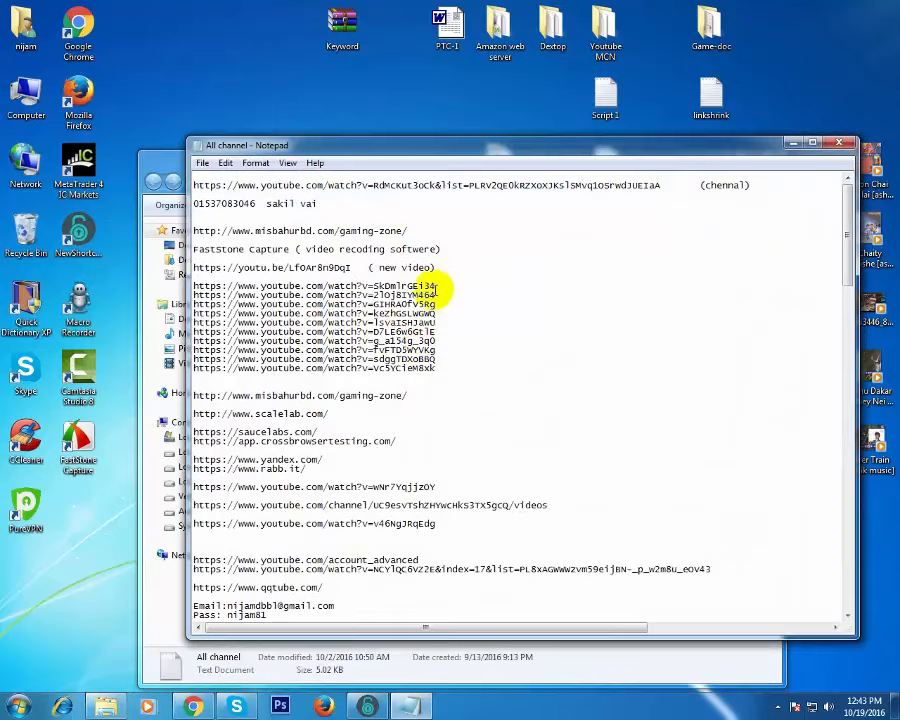
{"action": "left_click_drag", "start_coordinate": [437, 286], "coordinate": [221, 285]}
{"action": "key", "text": "ctrl+c"}
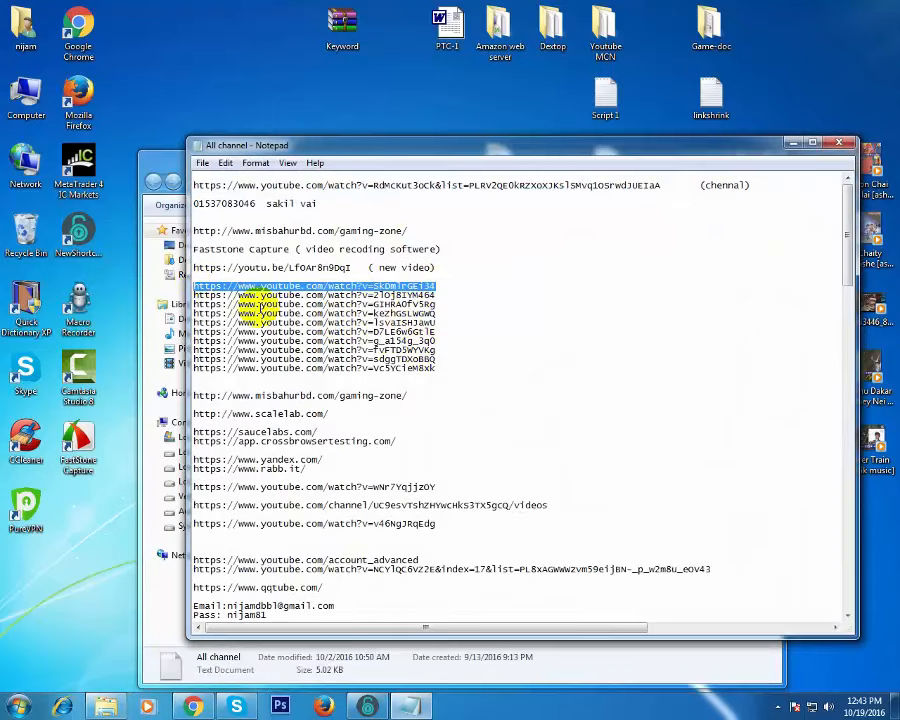
{"action": "left_click", "coordinate": [848, 145]}
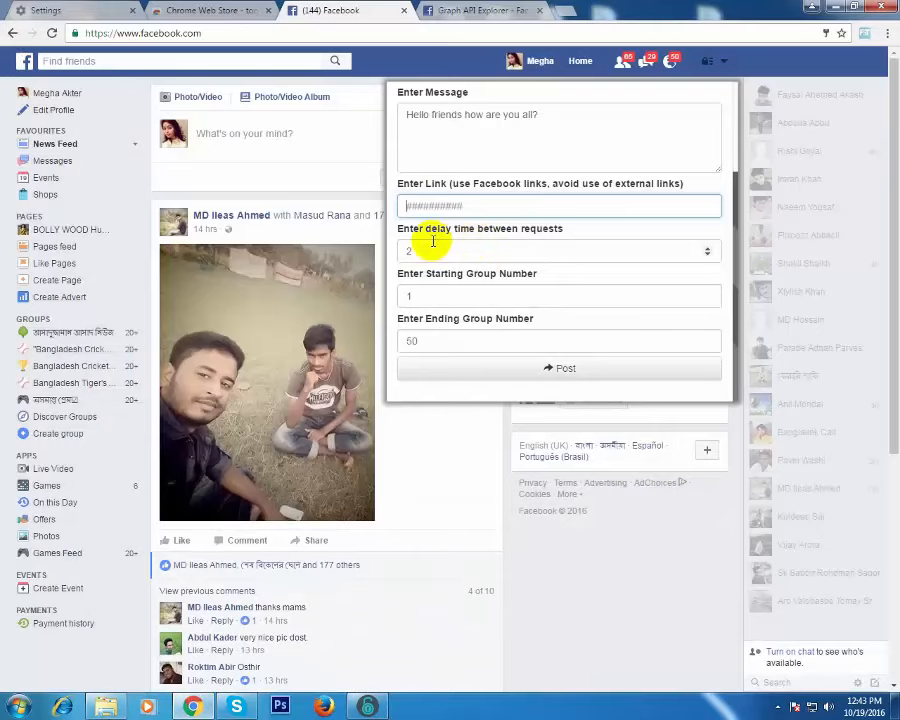
- Paste the copied YouTube video link into the Group Posting Tool and try to post to groups 1 through 50, dismissing each alert
{"action": "key", "text": "ctrl+v"}
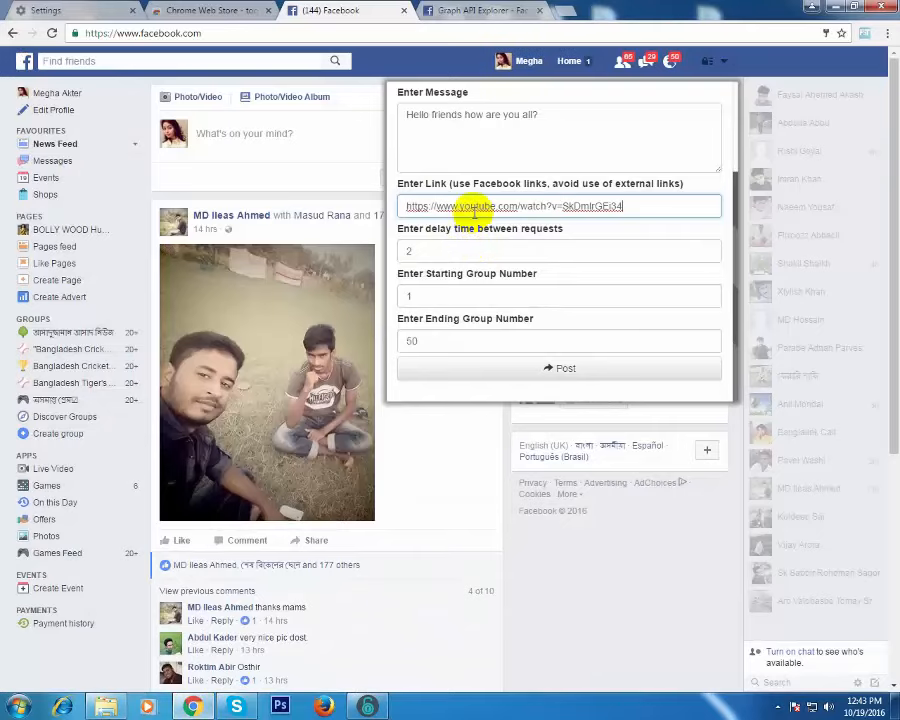
{"action": "left_click", "coordinate": [546, 368]}
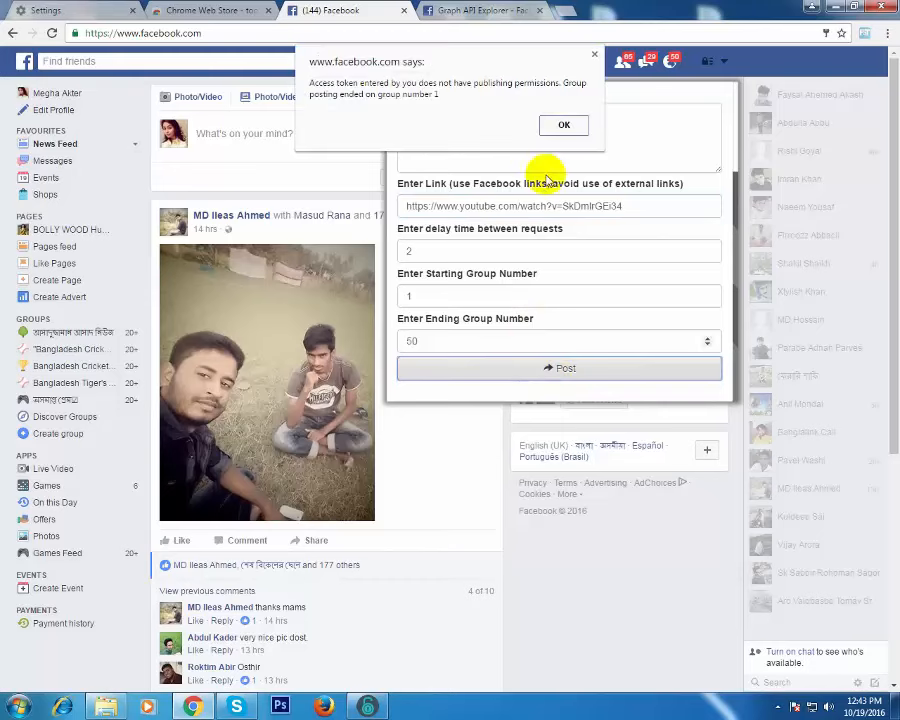
{"action": "left_click", "coordinate": [564, 126]}
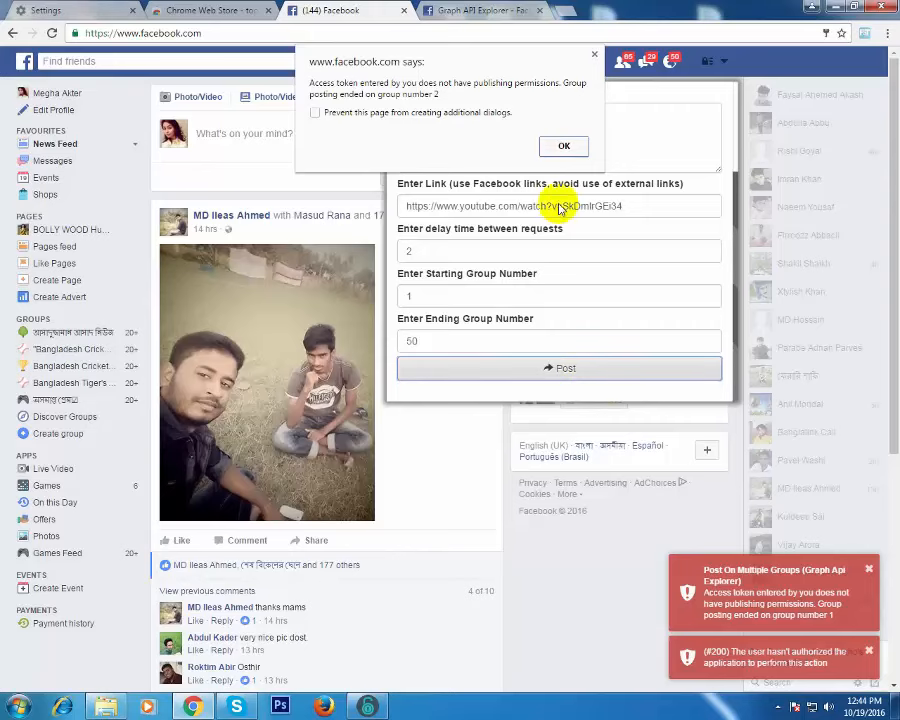
{"action": "left_click", "coordinate": [561, 146]}
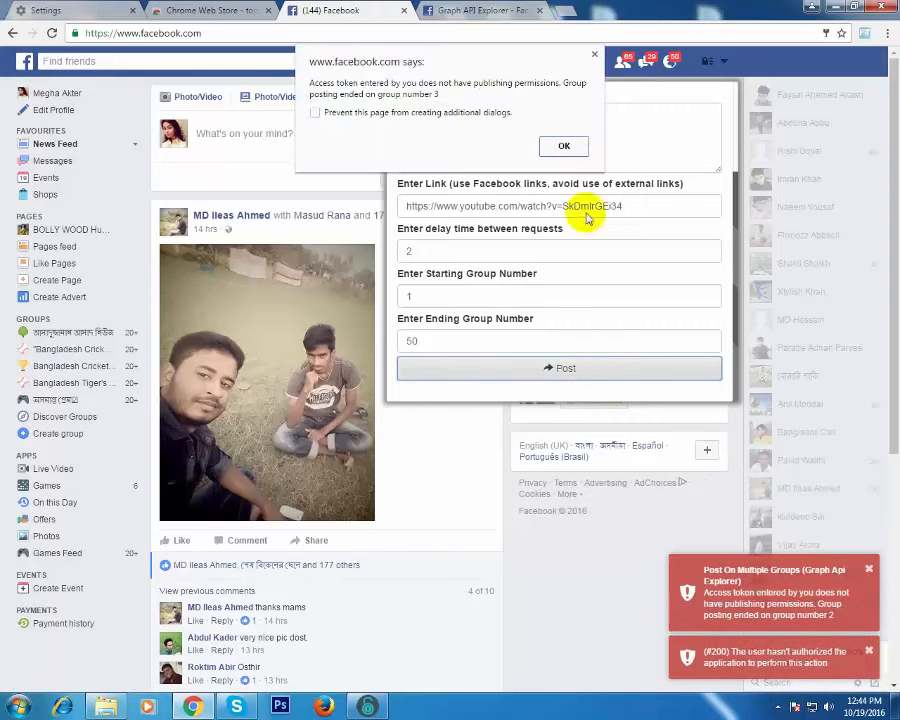
{"action": "left_click", "coordinate": [564, 147]}
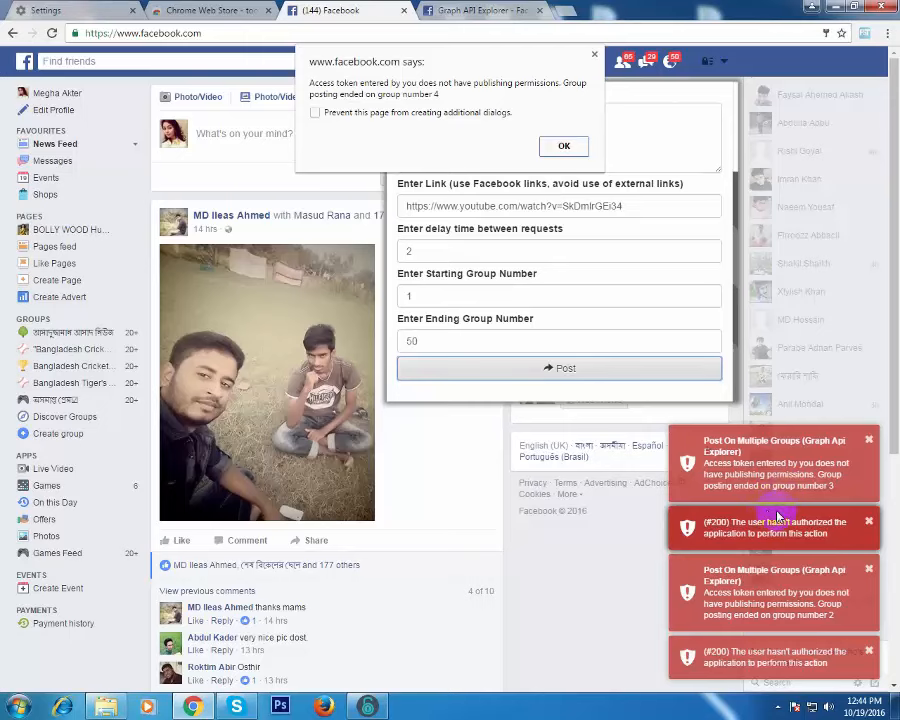
{"action": "left_click", "coordinate": [568, 147]}
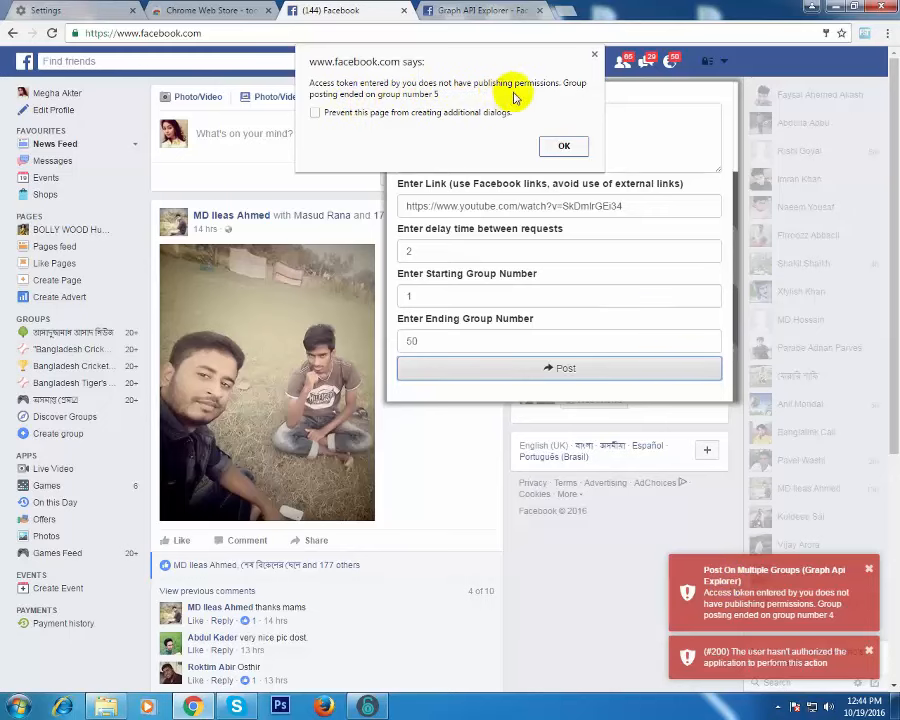
{"action": "left_click", "coordinate": [561, 146]}
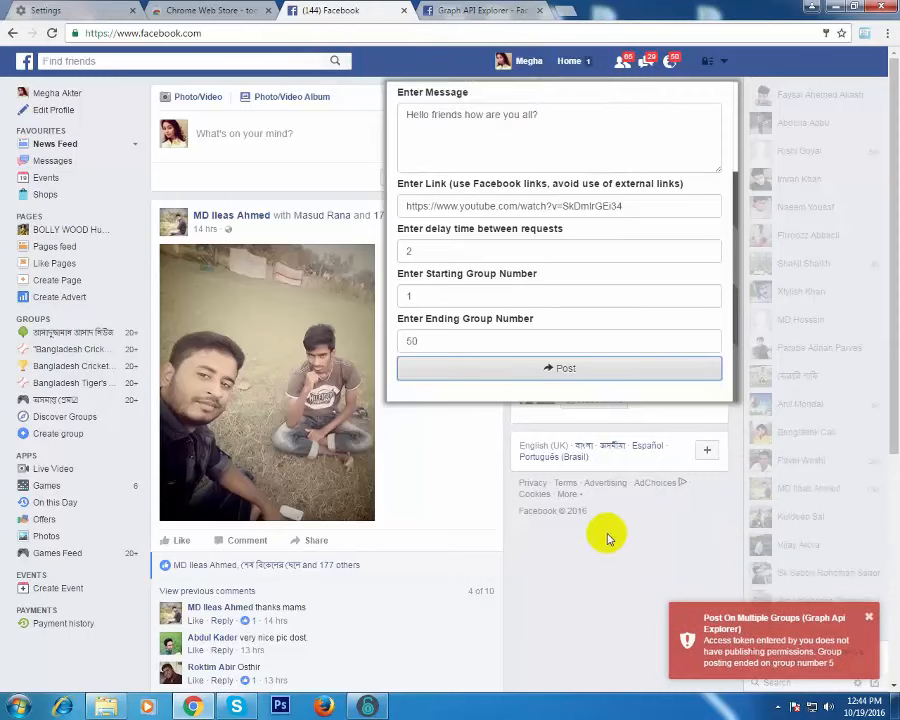
{"action": "left_click", "coordinate": [564, 147]}
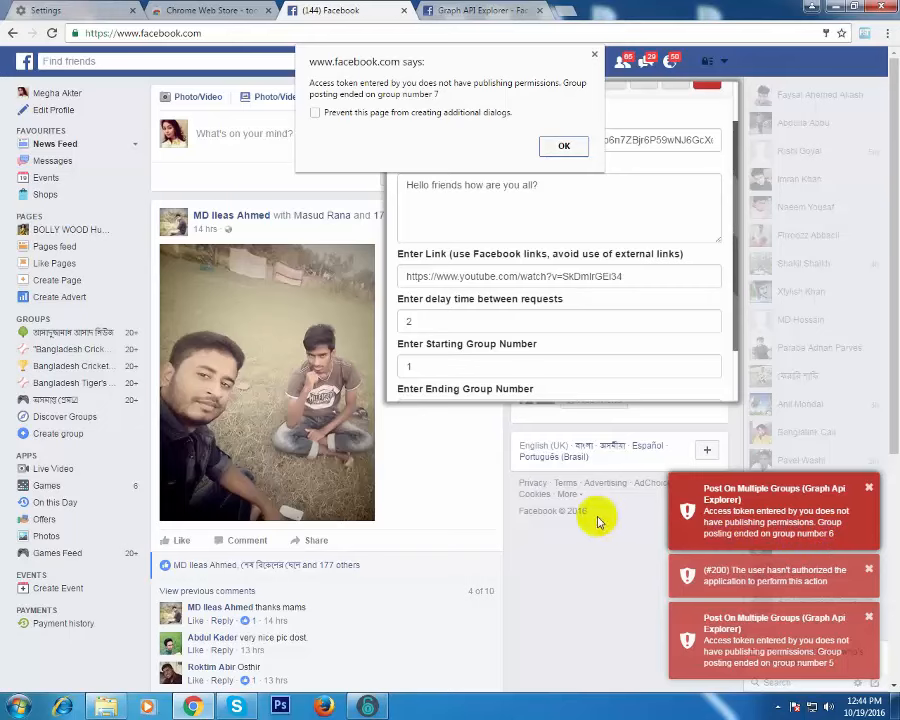
{"action": "left_click", "coordinate": [564, 146]}
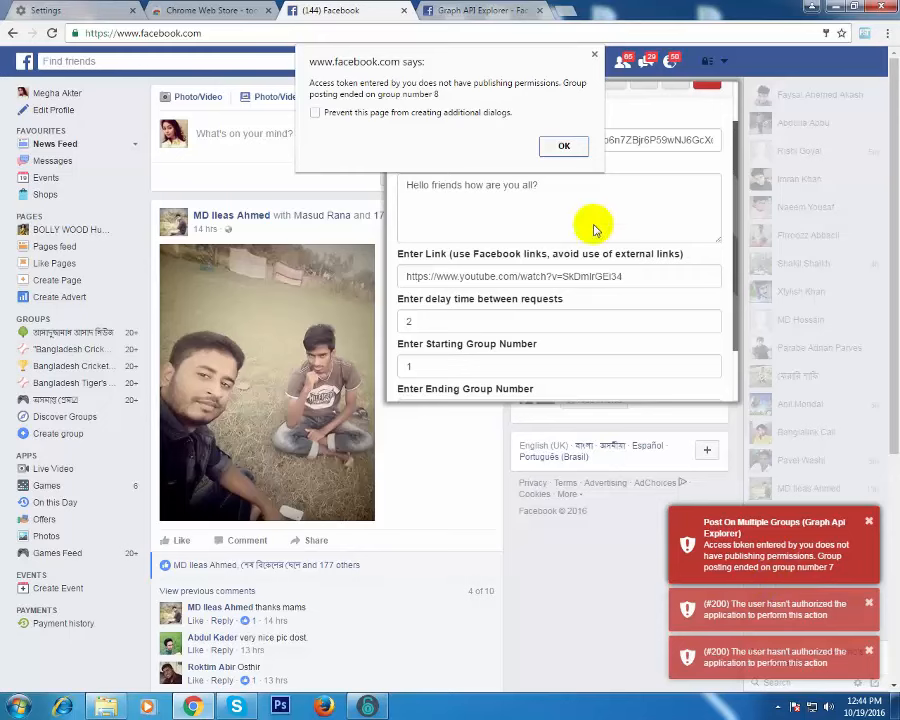
{"action": "left_click", "coordinate": [561, 148]}
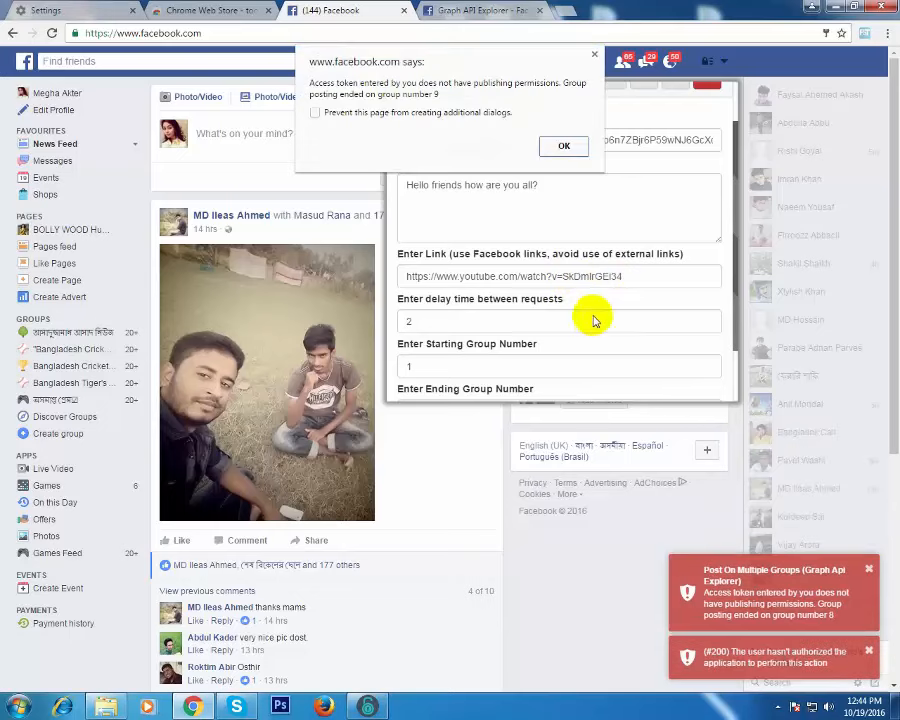
{"action": "left_click", "coordinate": [564, 146]}
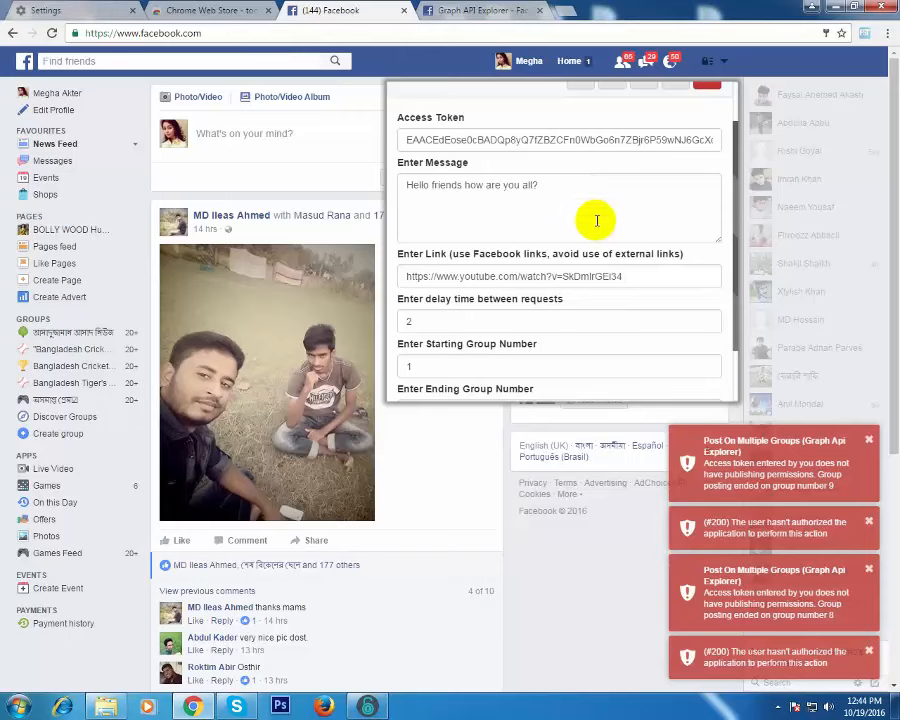
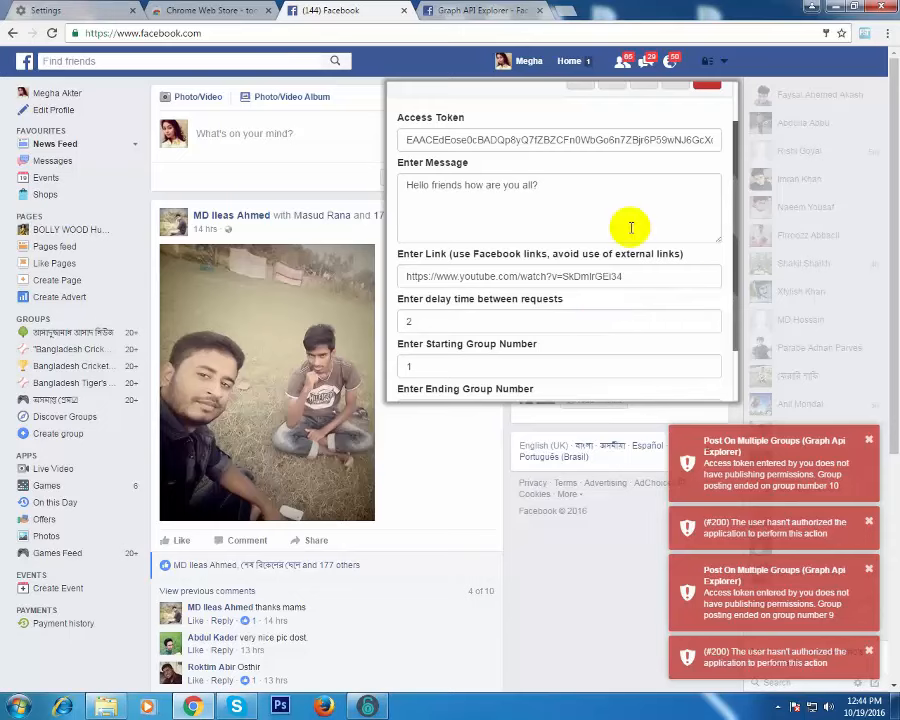
{"action": "left_click", "coordinate": [566, 150]}
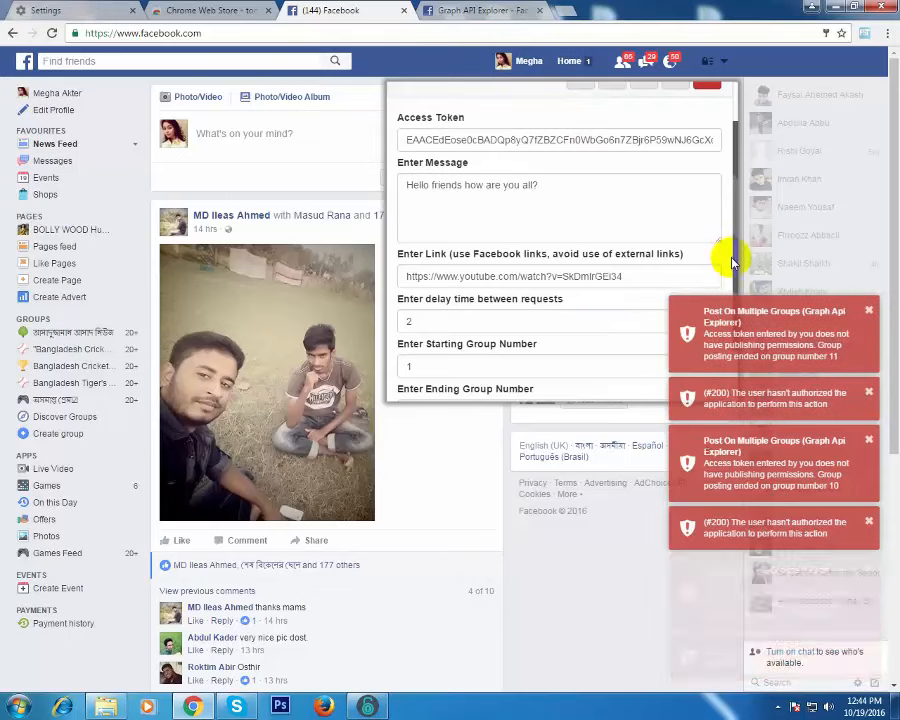
- Dismiss the remaining publishing-permission alerts and close the Group Posting Tool
{"action": "scroll", "coordinate": [740, 292], "scroll_direction": "down", "scroll_amount": 2}
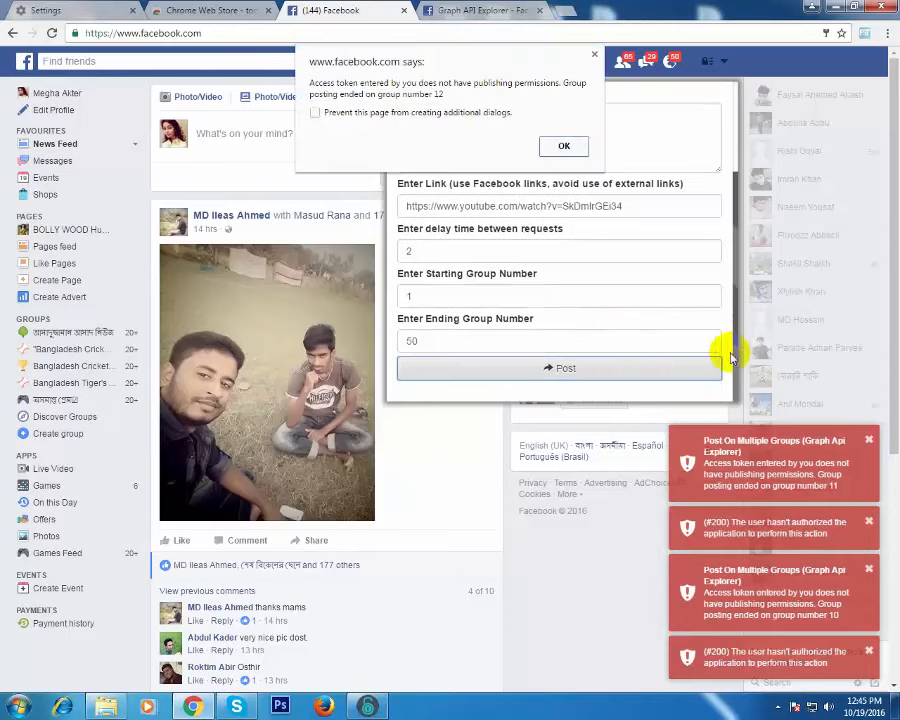
{"action": "left_click", "coordinate": [562, 147]}
{"action": "scroll", "coordinate": [696, 184], "scroll_direction": "up", "scroll_amount": 2}
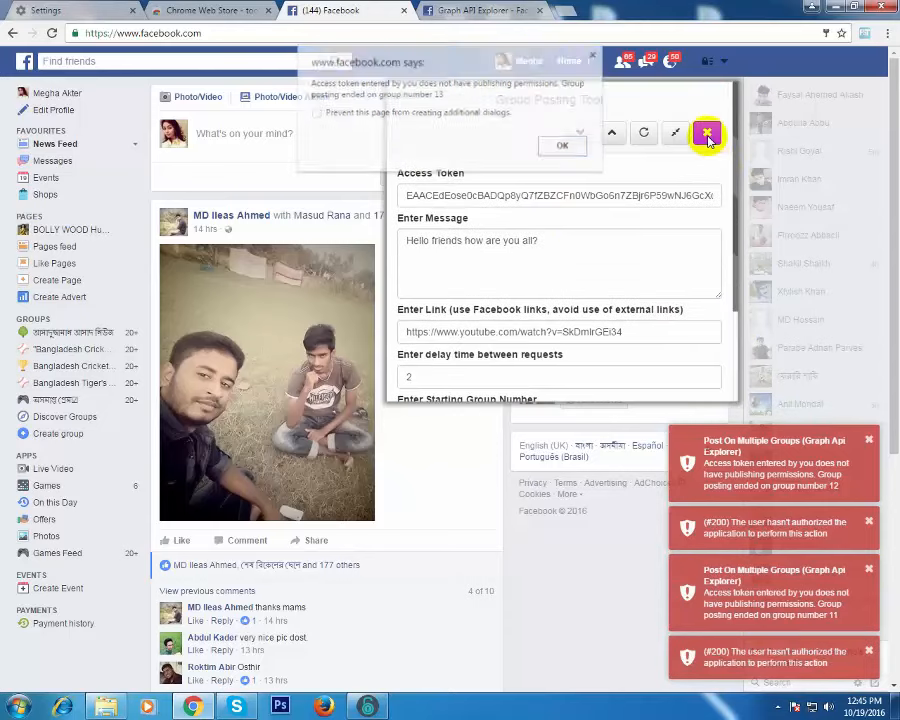
{"action": "left_click", "coordinate": [568, 146]}
{"action": "scroll", "coordinate": [600, 160], "scroll_direction": "down", "scroll_amount": 1}
{"action": "scroll", "coordinate": [658, 178], "scroll_direction": "up", "scroll_amount": 1}
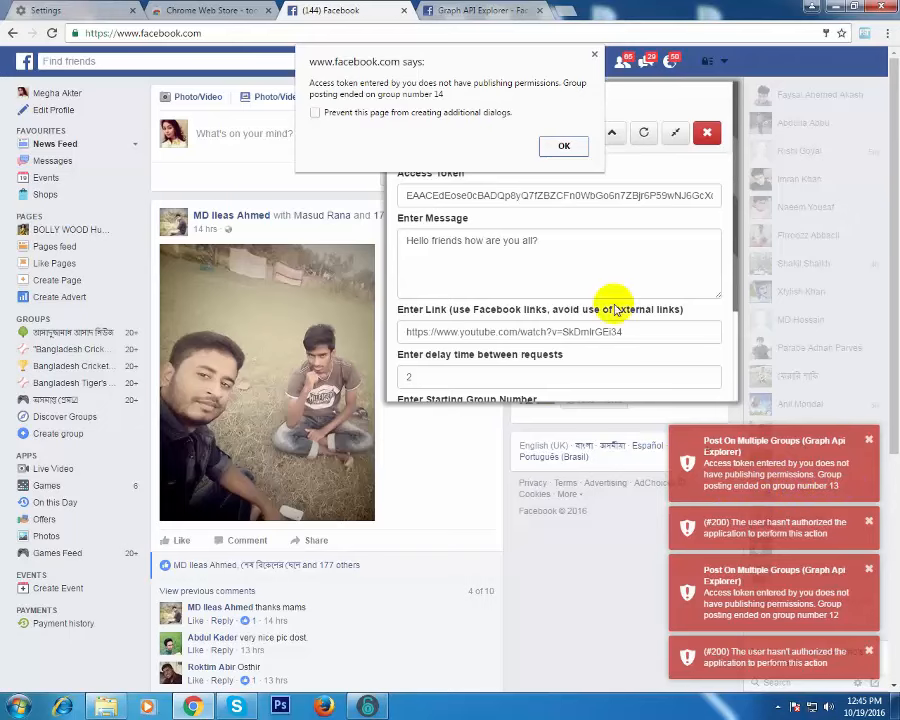
{"action": "left_click", "coordinate": [566, 147]}
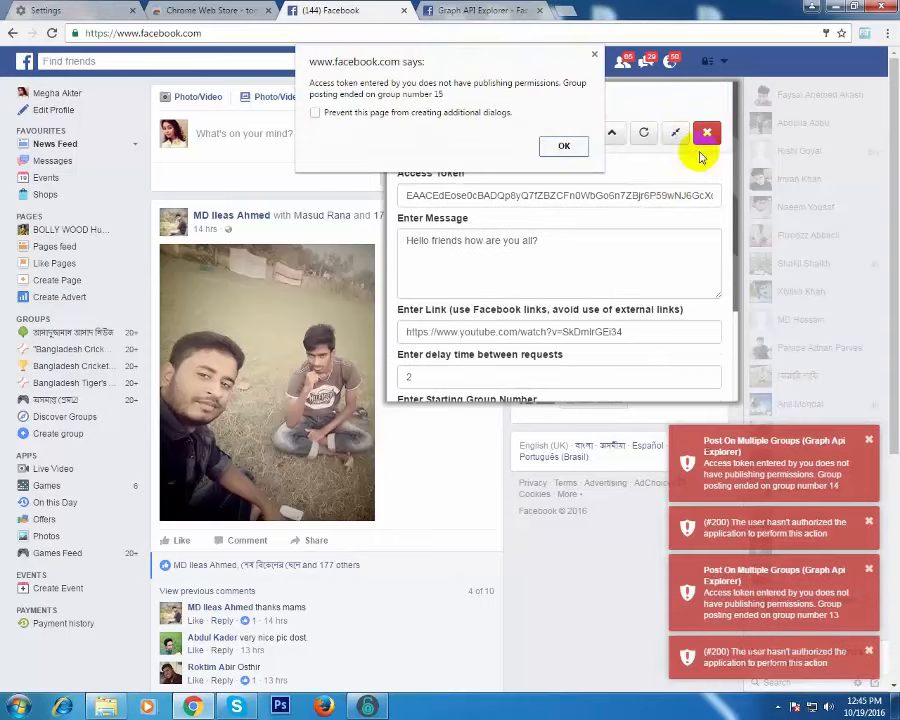
{"action": "left_click", "coordinate": [563, 146]}
{"action": "left_click", "coordinate": [706, 133]}
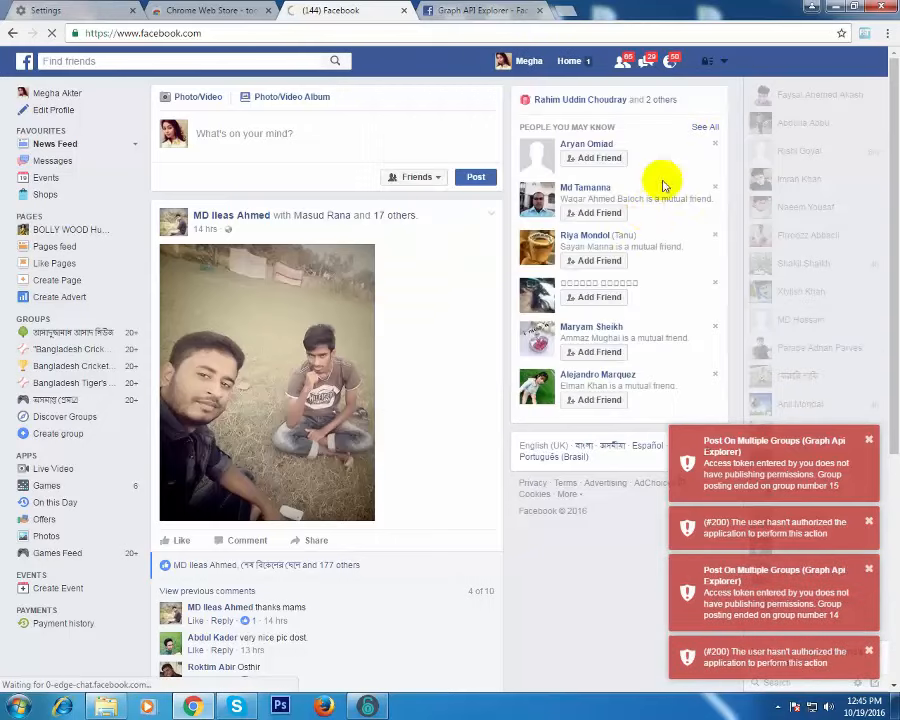
- Open Group Posting Tool 1 (Graph API Explorer) and enter message "Hi friends", delay 2 and ending group number 10
{"action": "left_click", "coordinate": [864, 34]}
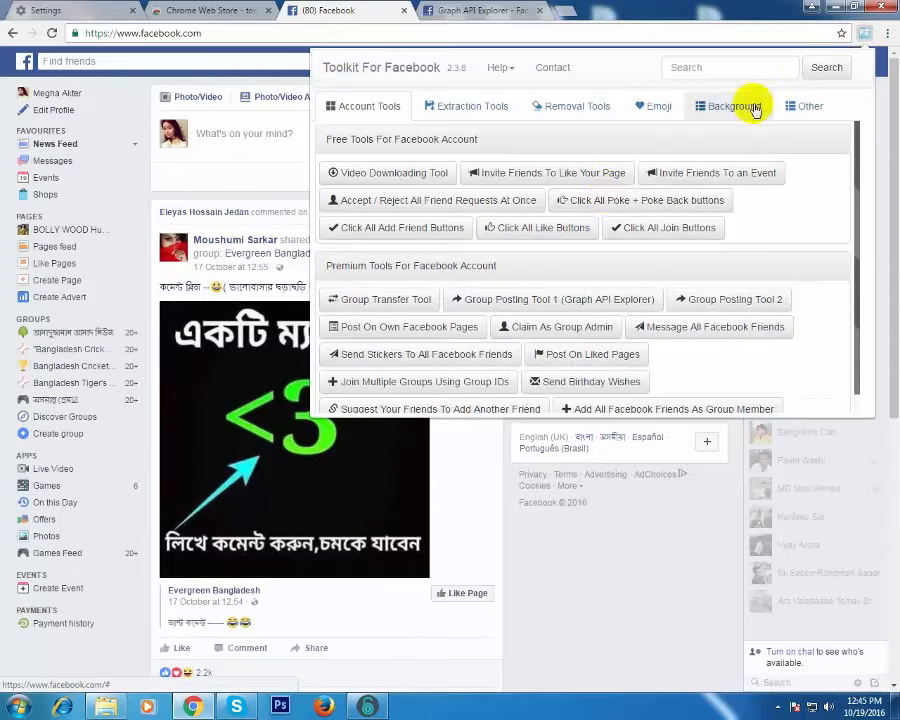
{"action": "left_click", "coordinate": [521, 295]}
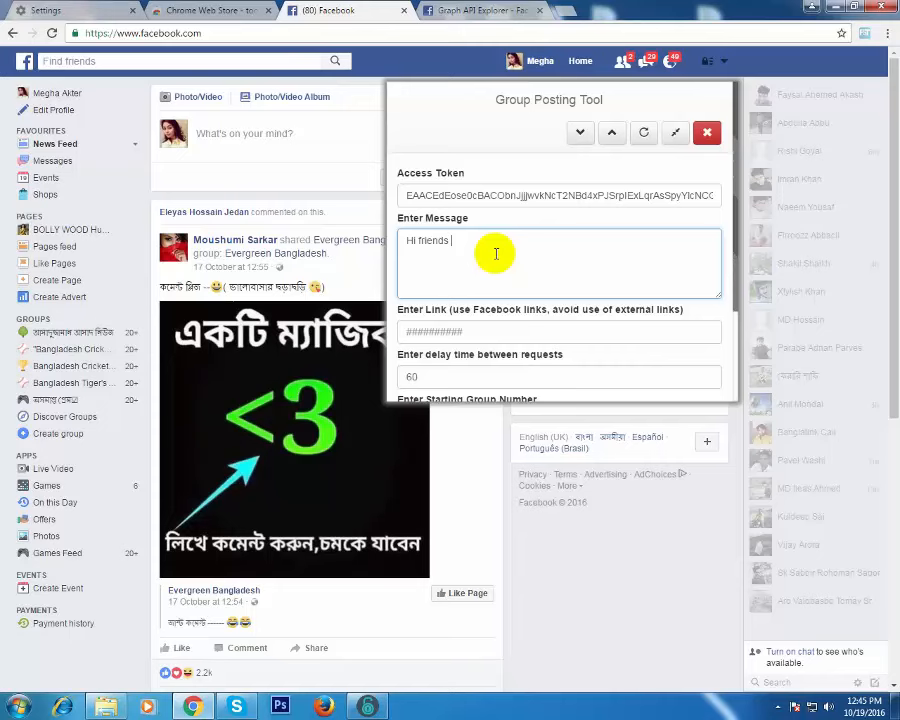
{"action": "scroll", "coordinate": [495, 254], "scroll_direction": "down", "scroll_amount": 2}
{"action": "left_click_drag", "start_coordinate": [448, 248], "coordinate": [384, 249]}
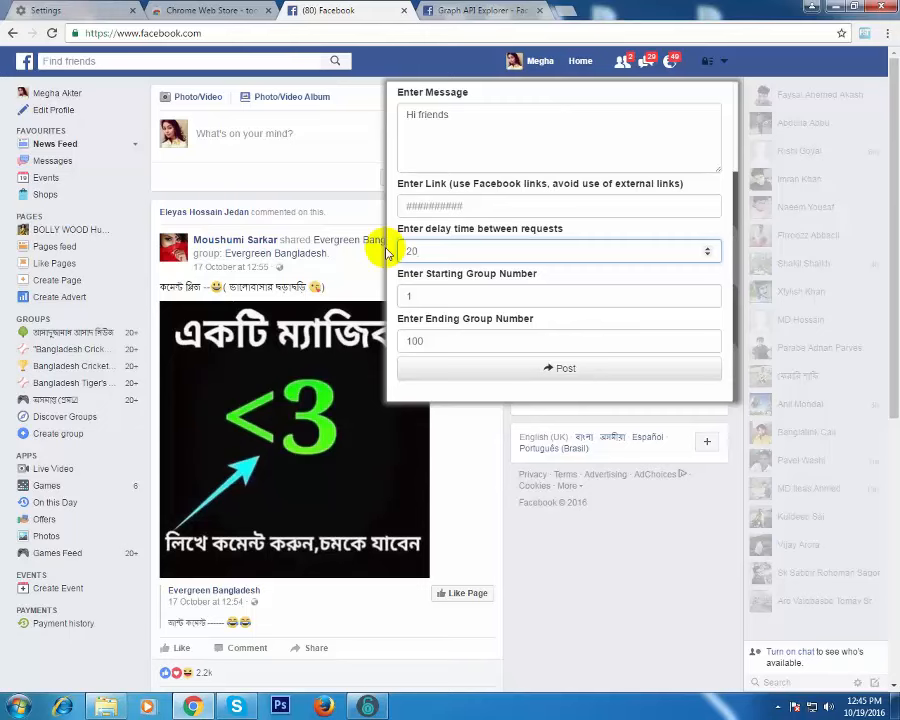
{"action": "left_click_drag", "start_coordinate": [474, 340], "coordinate": [400, 343]}
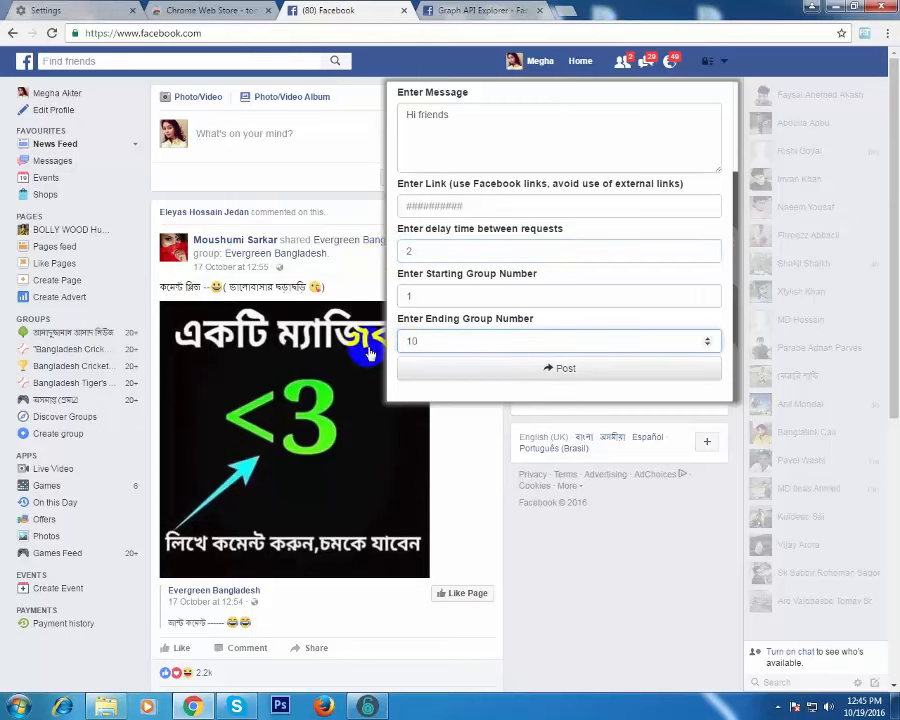
- Try to post the "Hi friends" message without a link to groups 1 through 10, dismissing each alert
{"action": "left_click", "coordinate": [490, 370]}
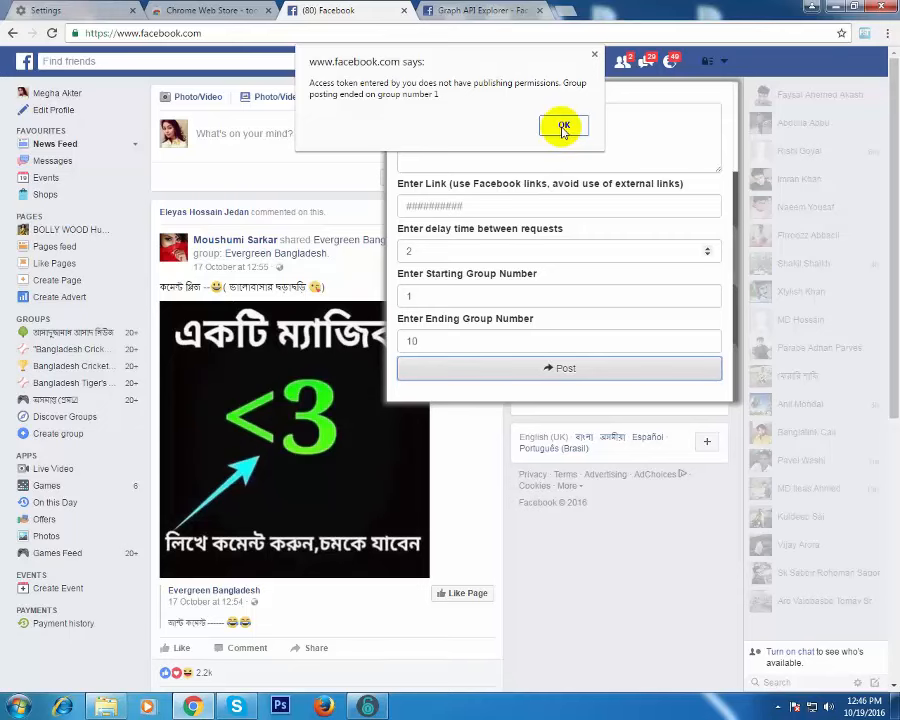
{"action": "left_click", "coordinate": [563, 127]}
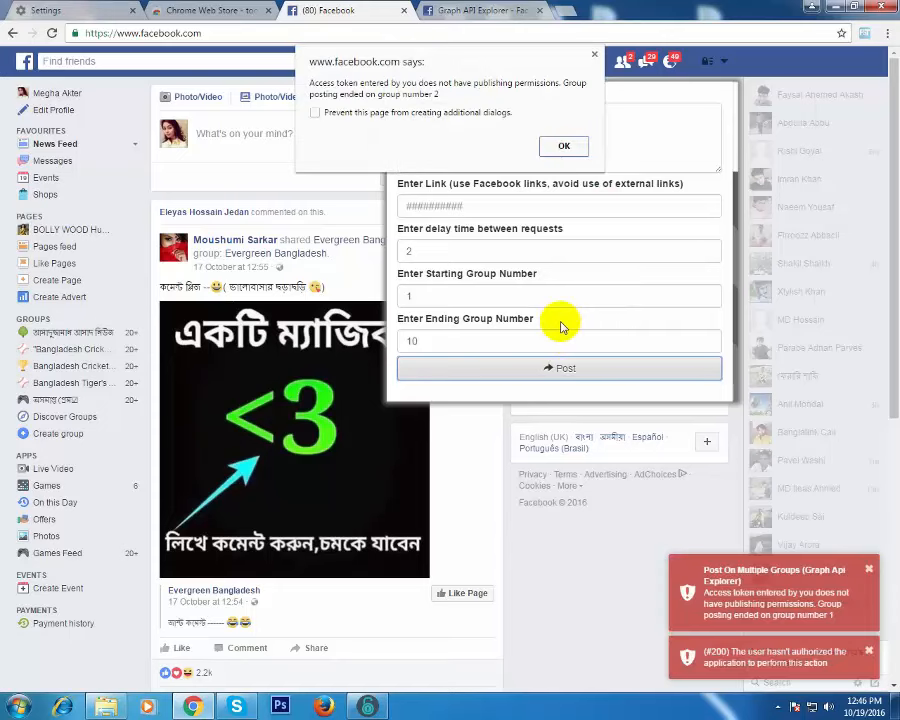
{"action": "left_click", "coordinate": [565, 147]}
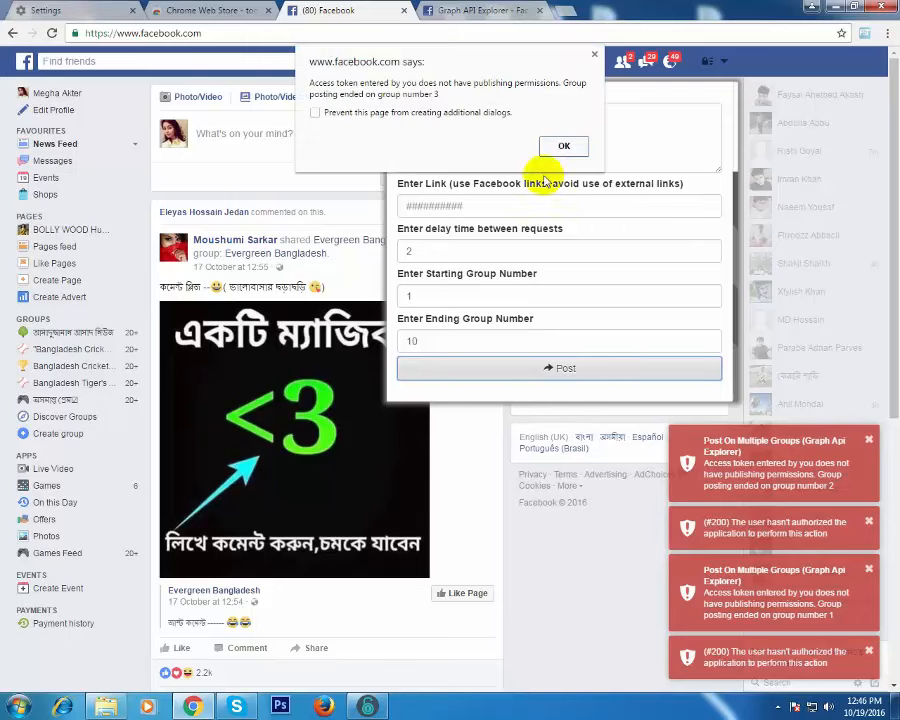
{"action": "left_click", "coordinate": [556, 148]}
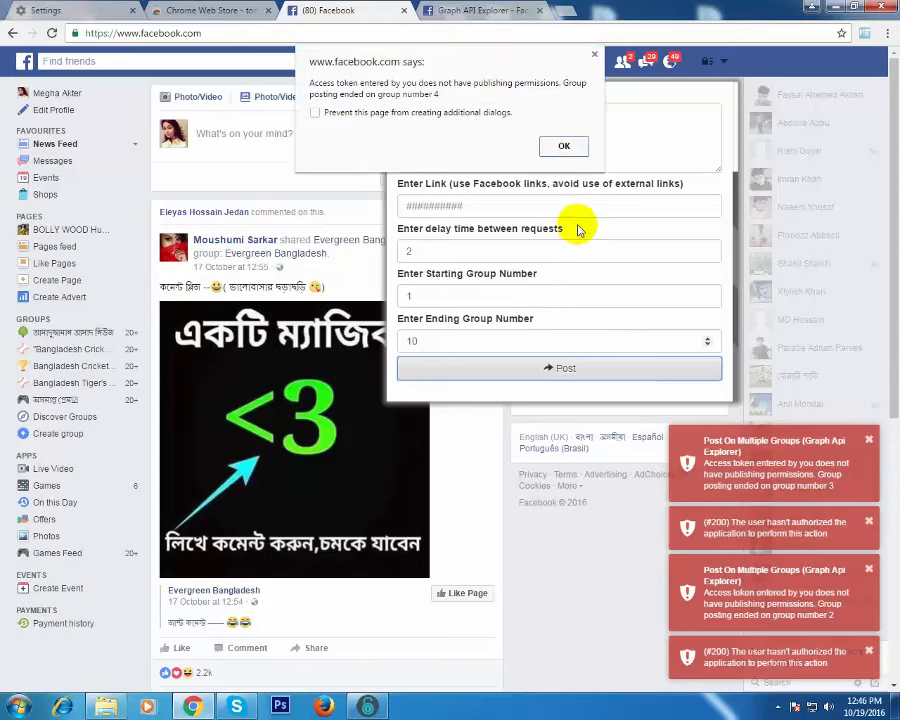
{"action": "left_click", "coordinate": [564, 148]}
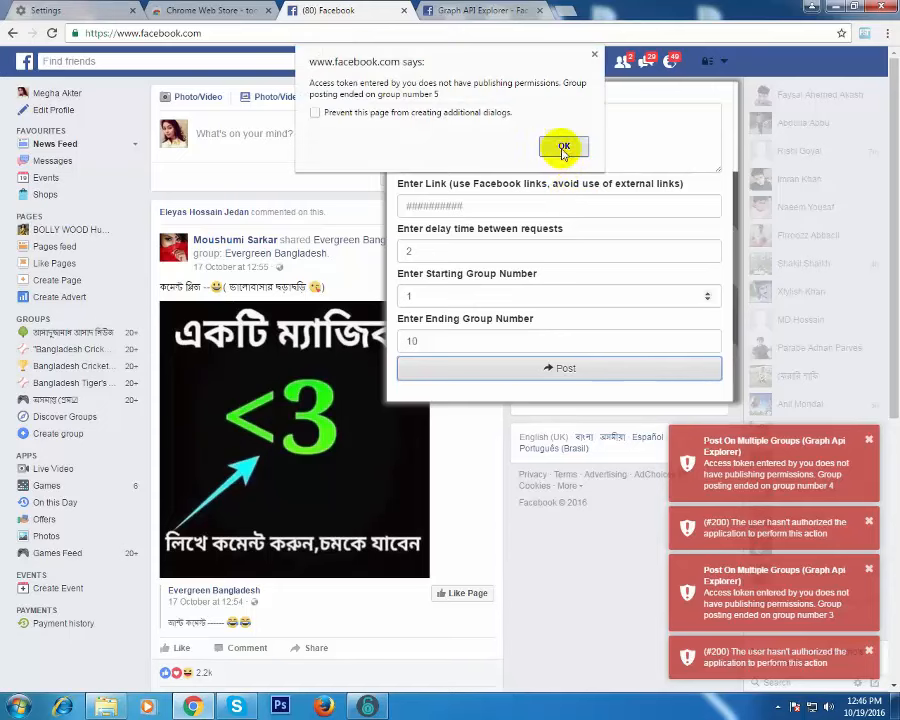
{"action": "left_click", "coordinate": [563, 146]}
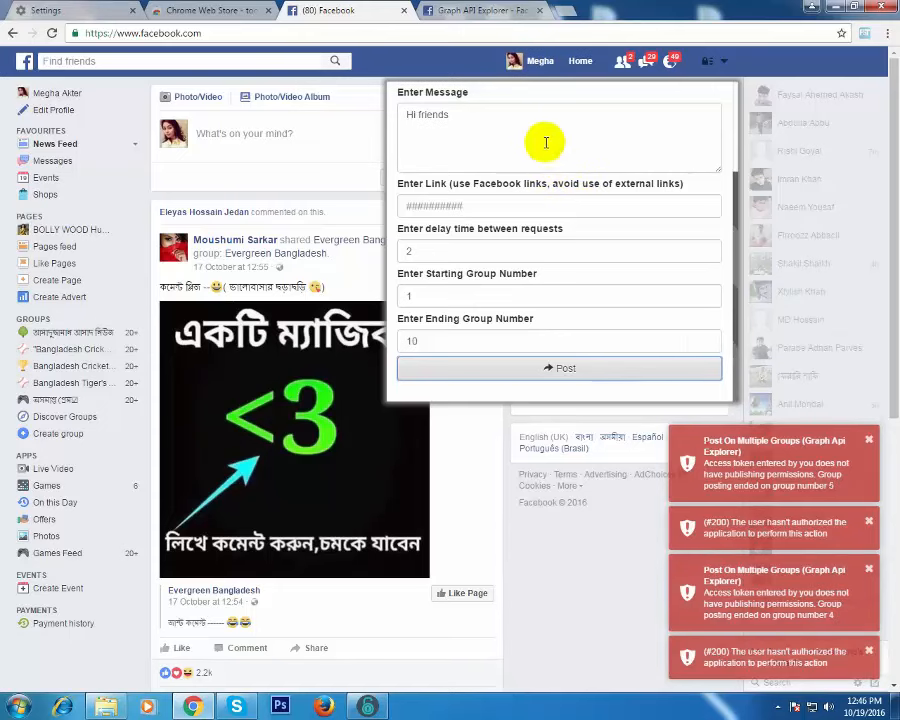
- Prevent the page from creating additional dialogs and close the Group Posting Tool
{"action": "left_click", "coordinate": [316, 113]}
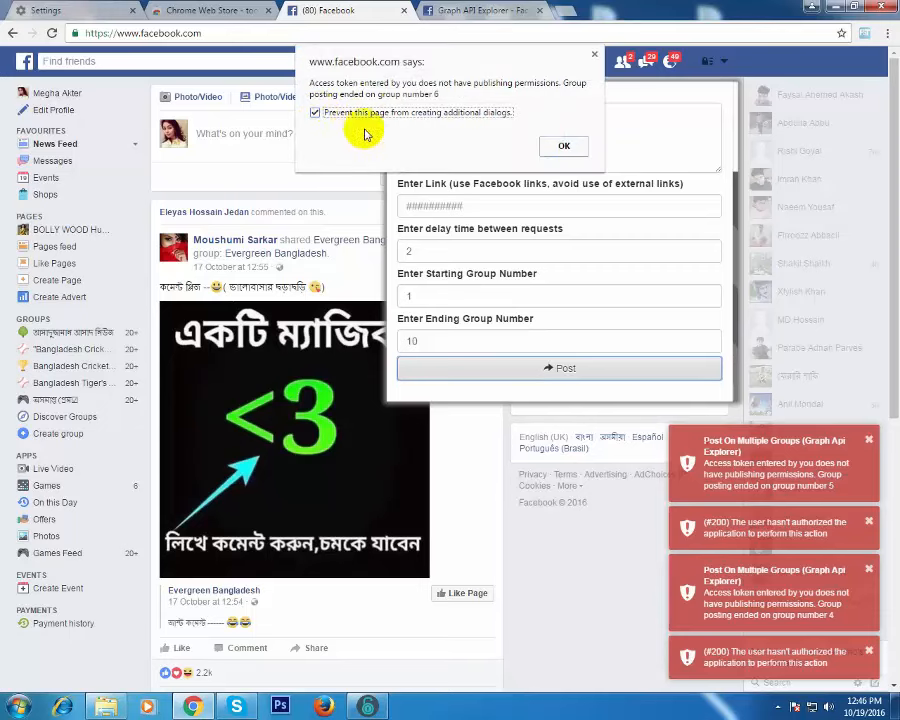
{"action": "left_click", "coordinate": [563, 146]}
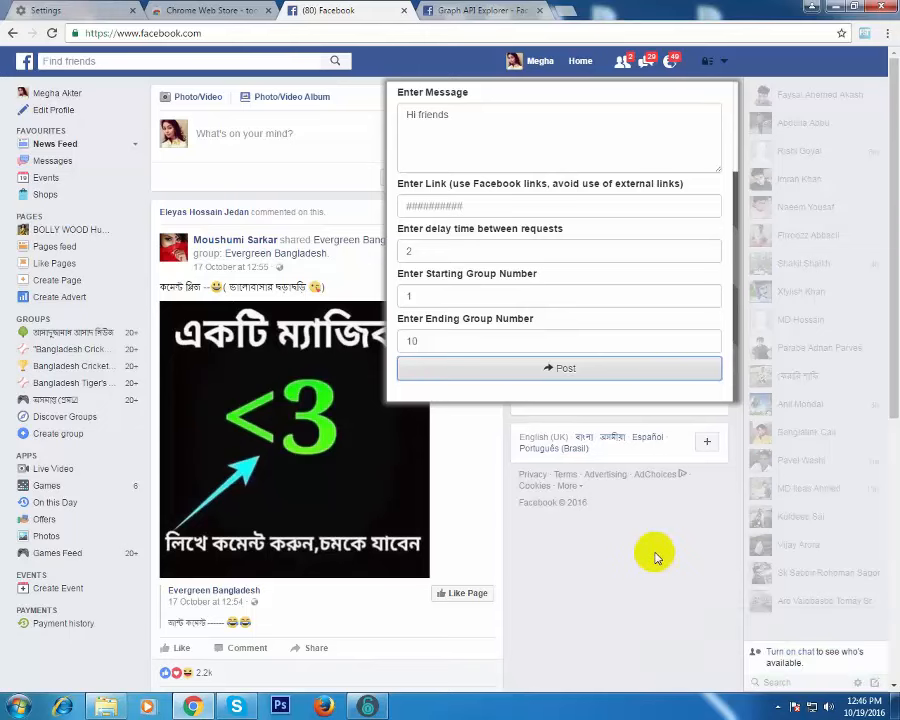
{"action": "scroll", "coordinate": [631, 251], "scroll_direction": "up", "scroll_amount": 3}
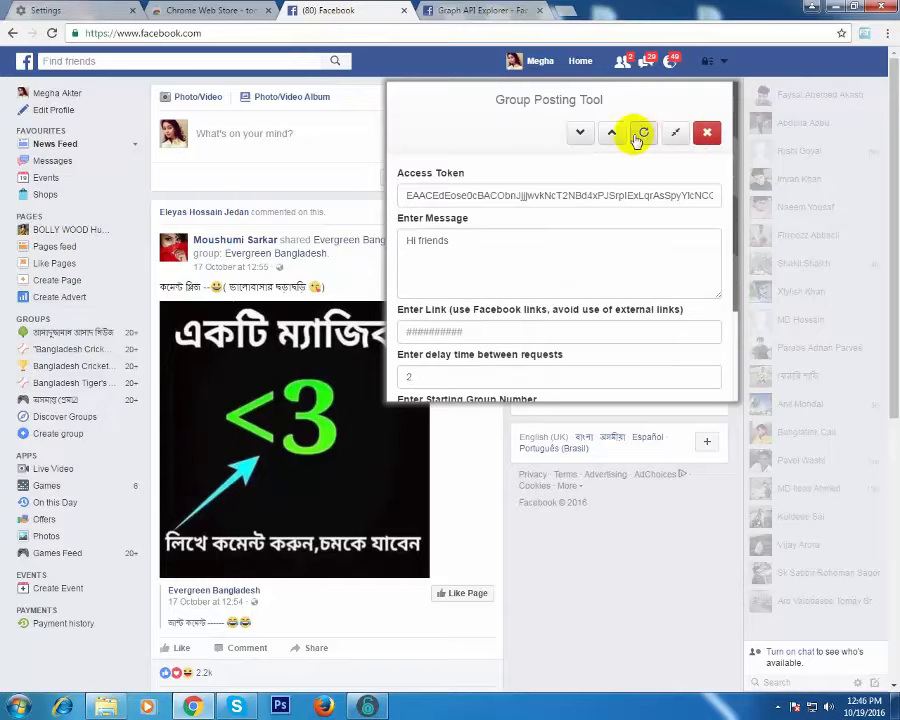
{"action": "left_click", "coordinate": [707, 133]}
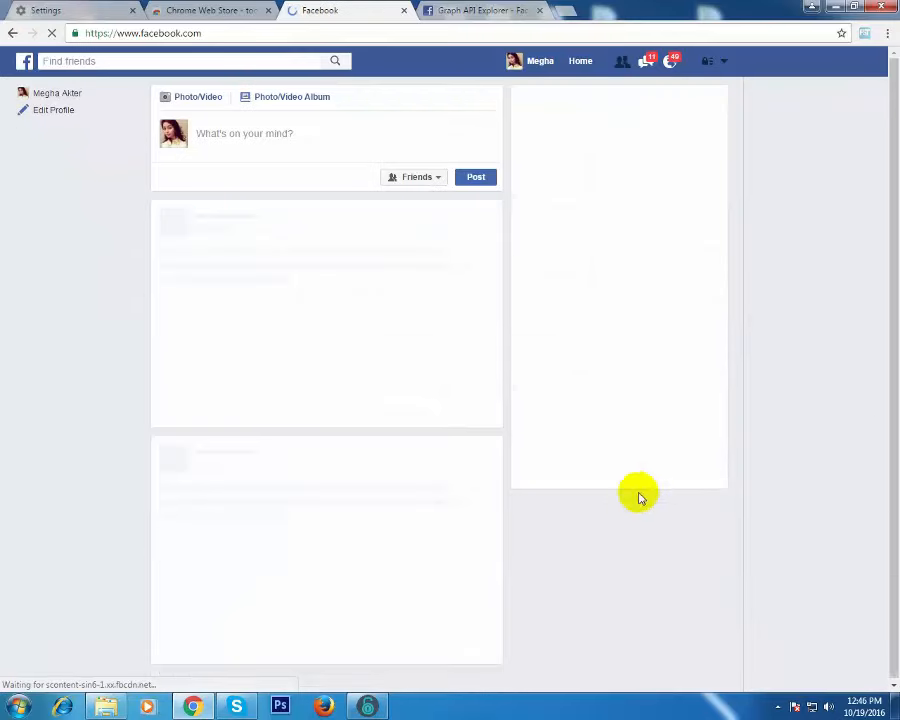